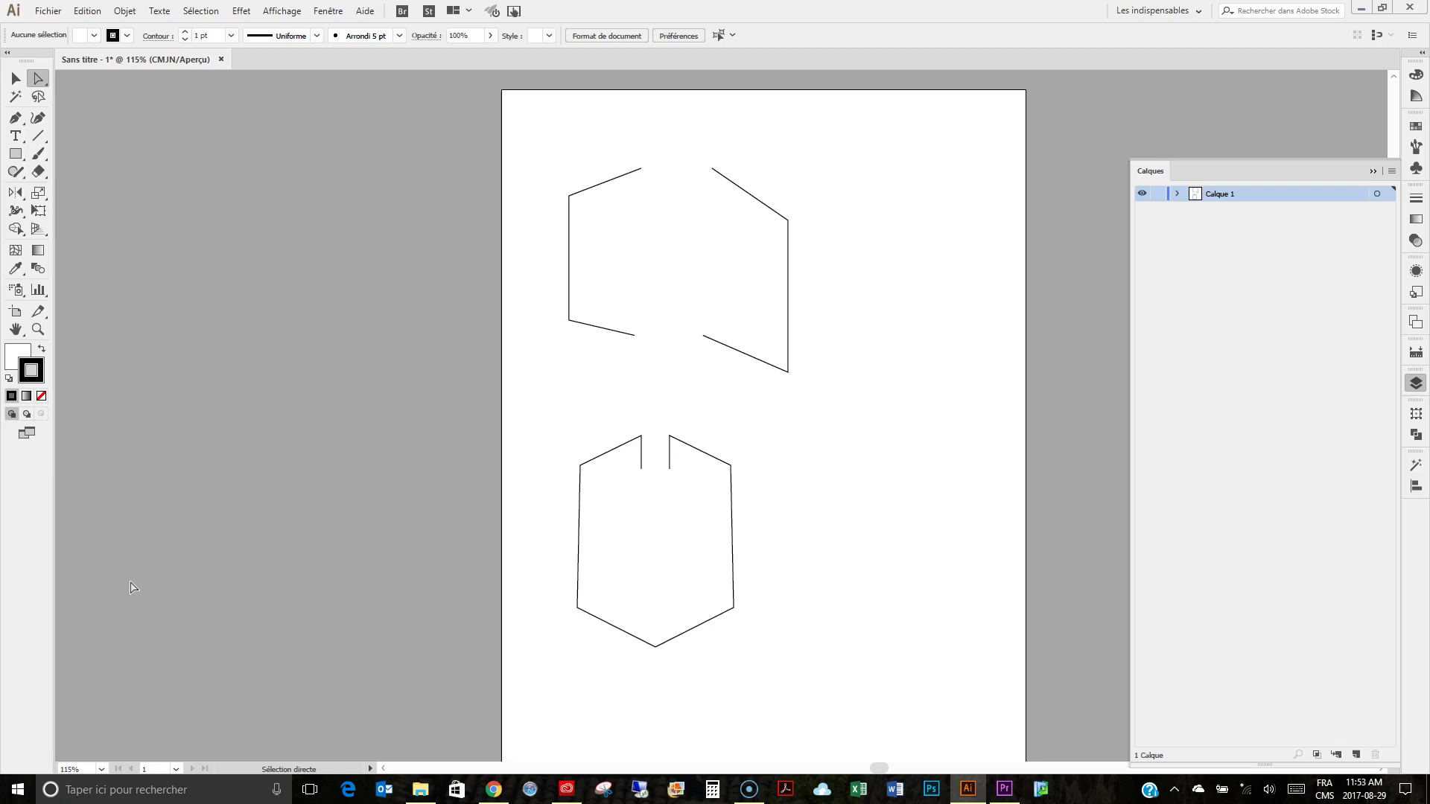
Select the top endpoints of both upper hexagon halves and zoom in to 150%
left_click(137, 578)
left_click(151, 572)
left_click(641, 168)
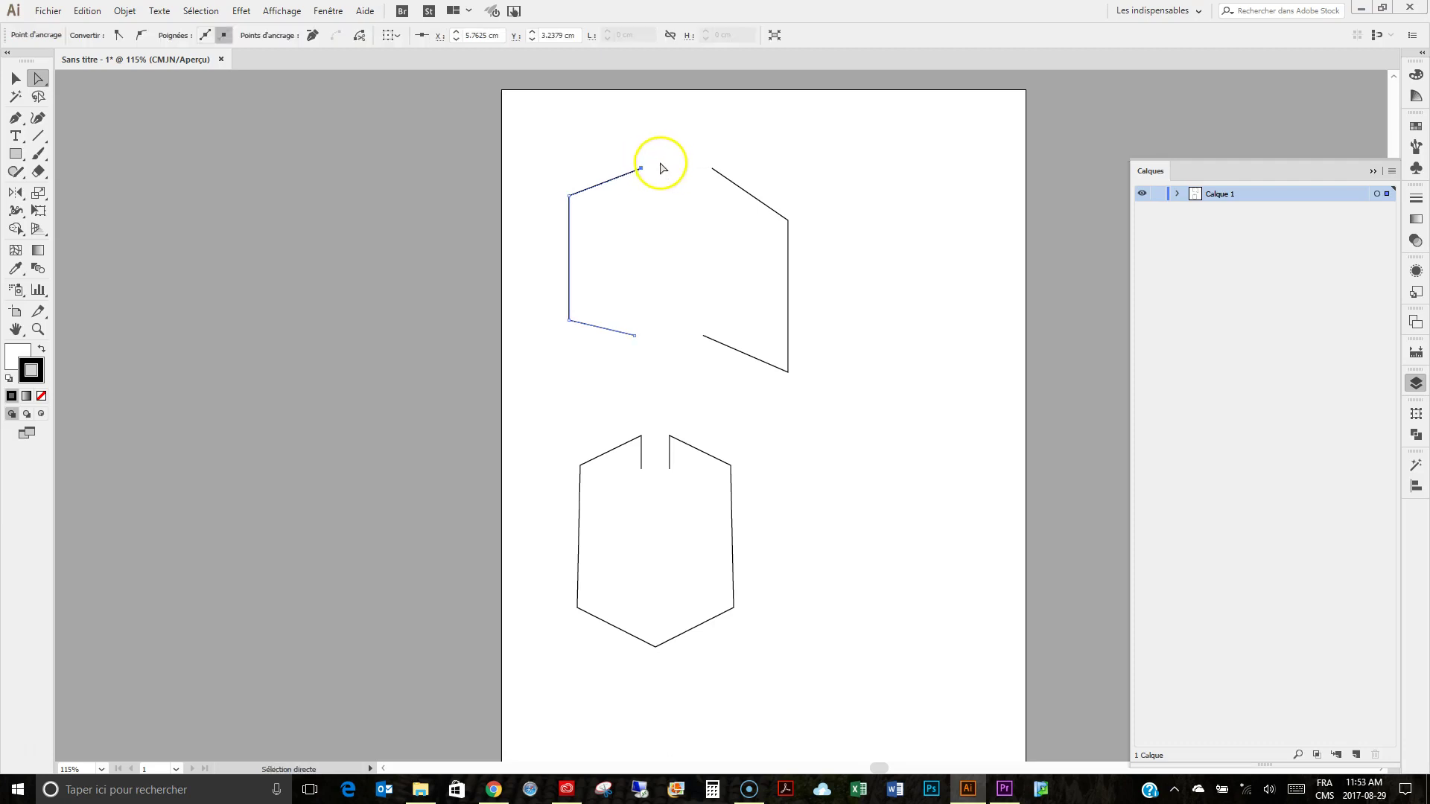
left_click(712, 169, "shift")
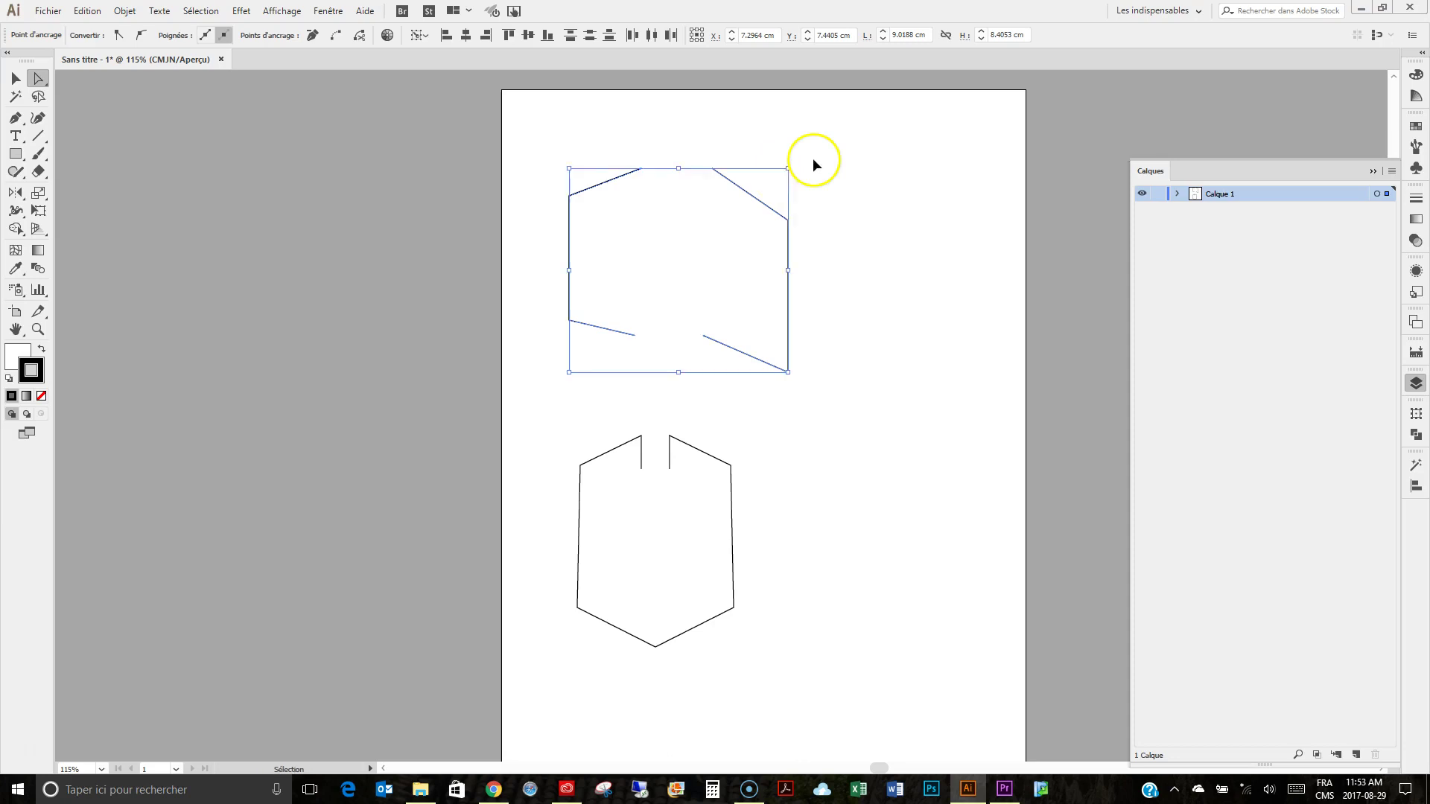
key("ctrl+plus")
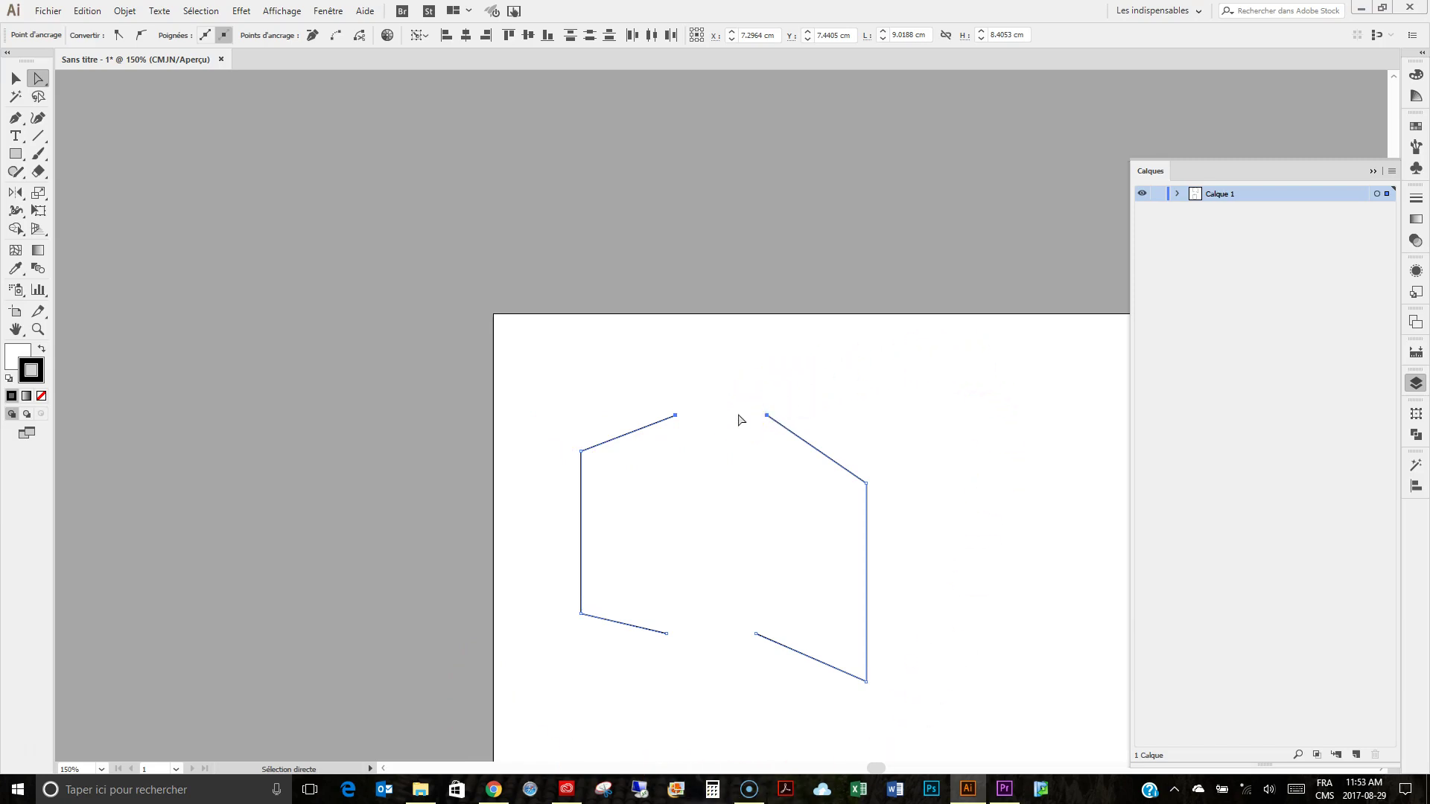
Join the two top endpoints of the upper hexagon with a straight segment
right_click(739, 420)
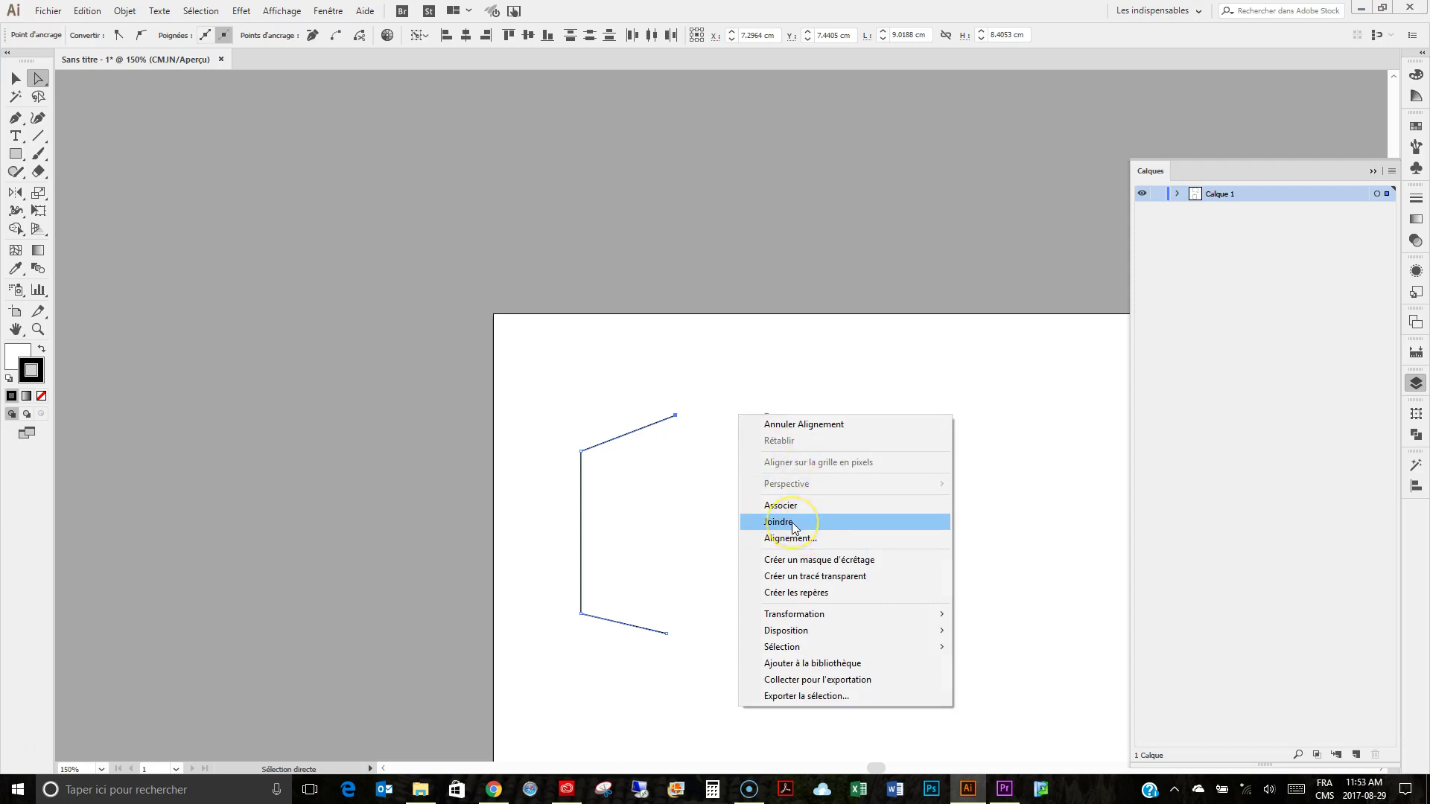
left_click(1177, 195)
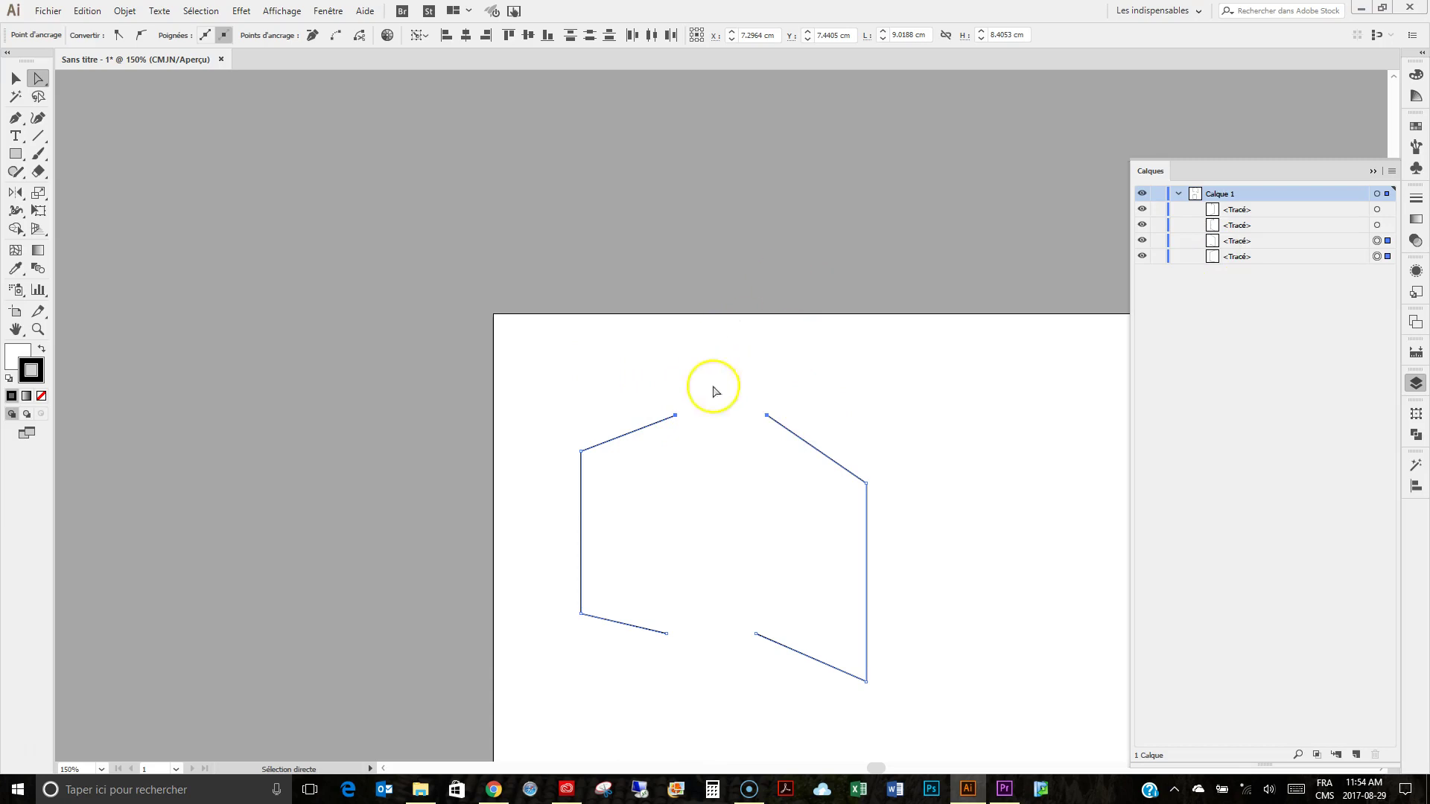
right_click(804, 409)
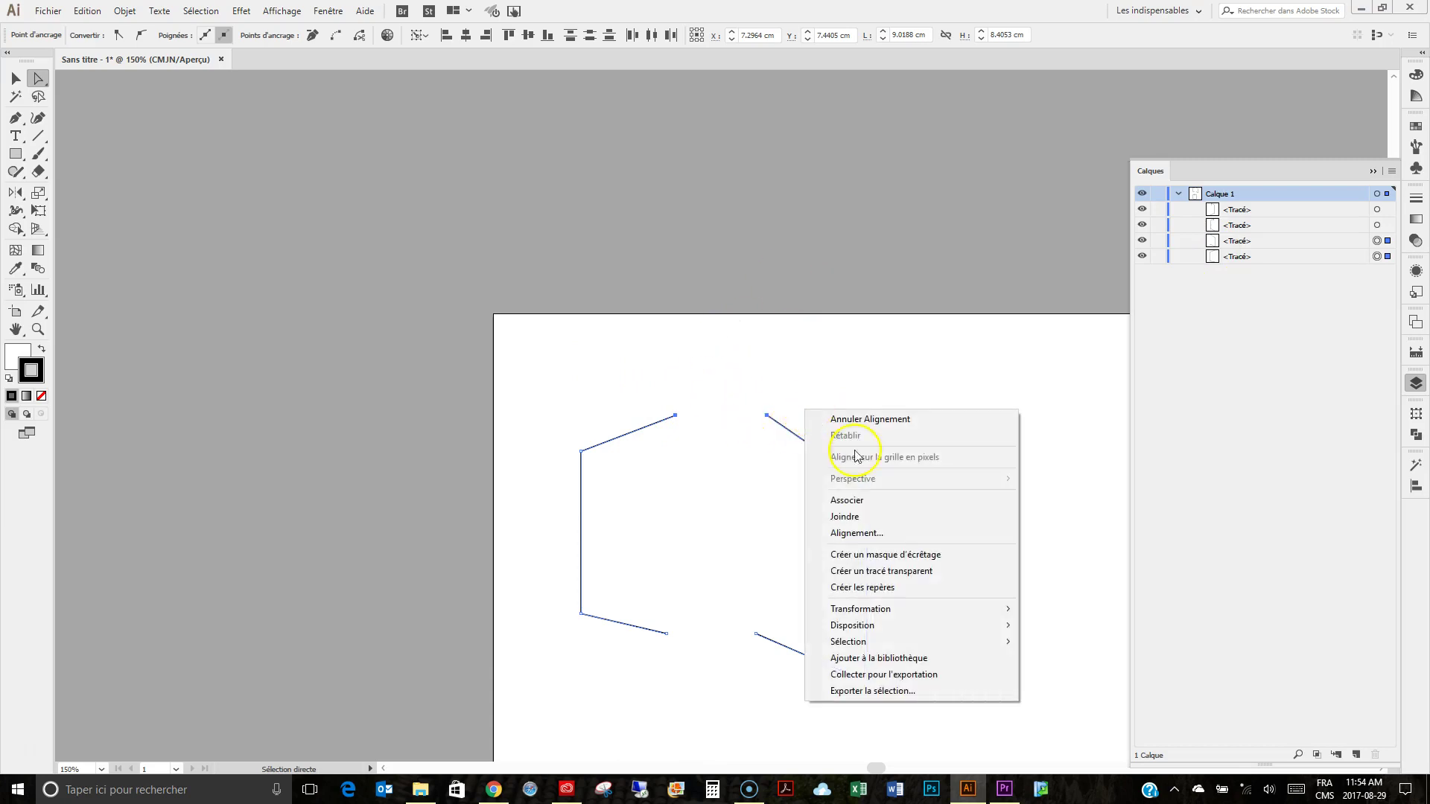
left_click(909, 521)
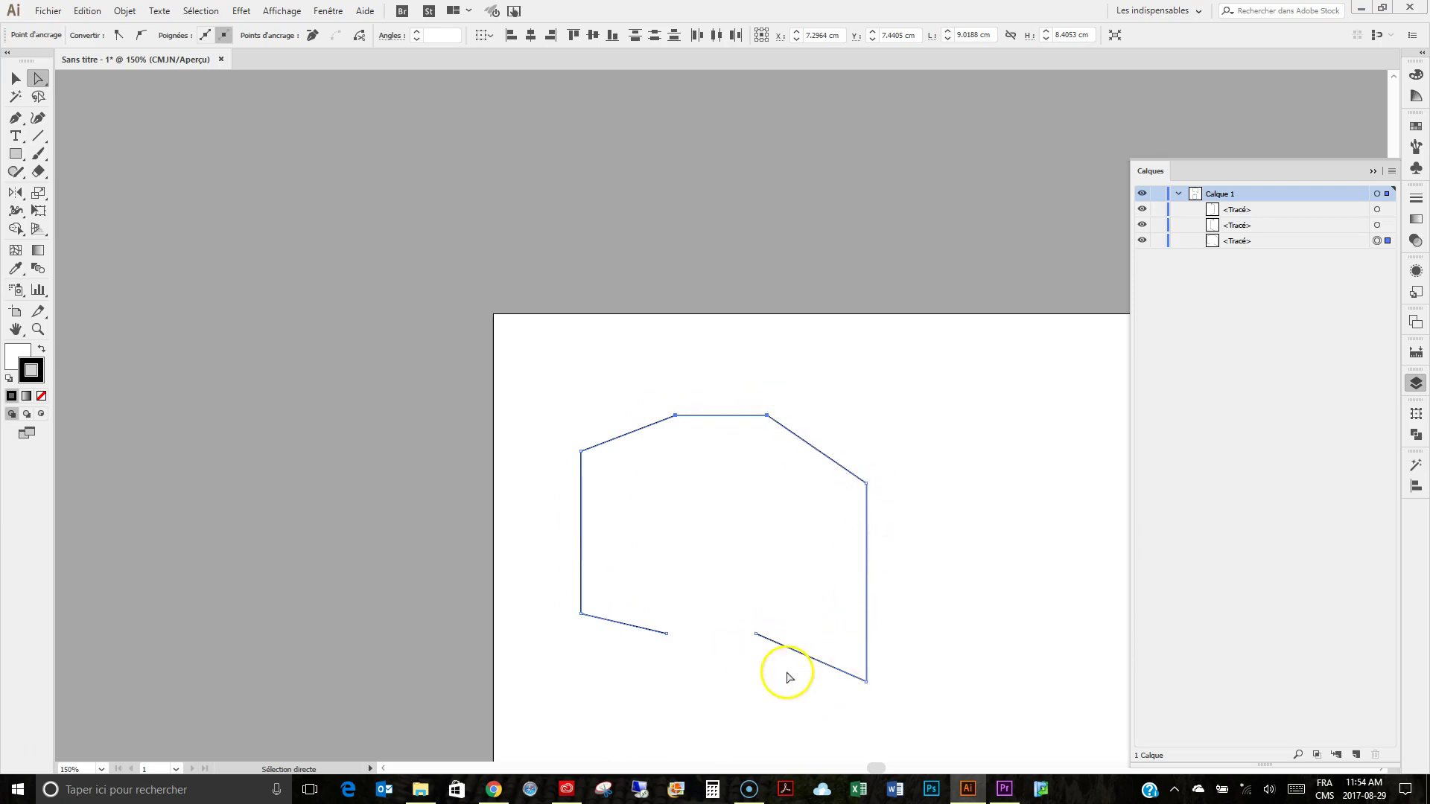
Join the two bottom endpoints, closing the upper hexagon into one outline
left_click_drag(642, 672, 785, 623)
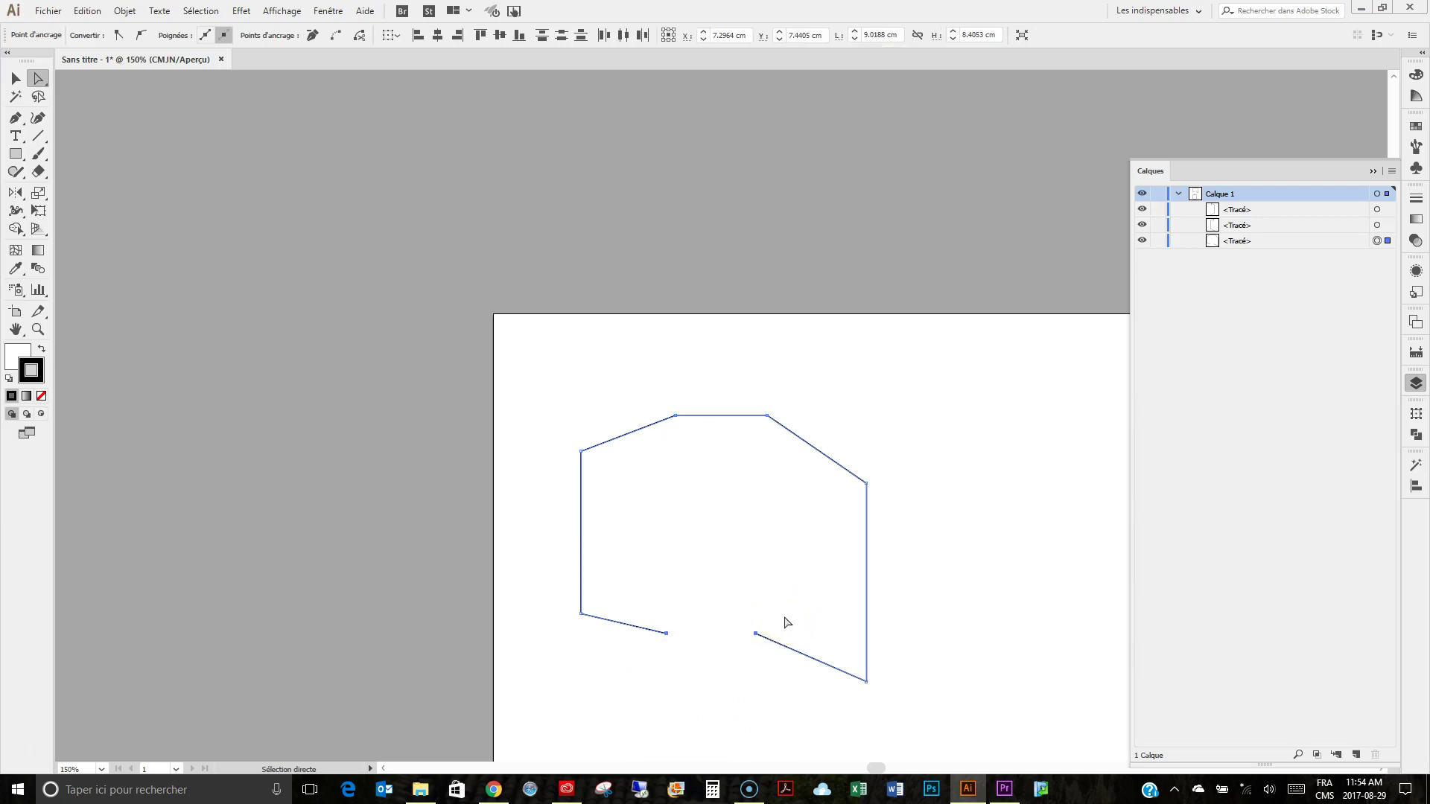
right_click(774, 634)
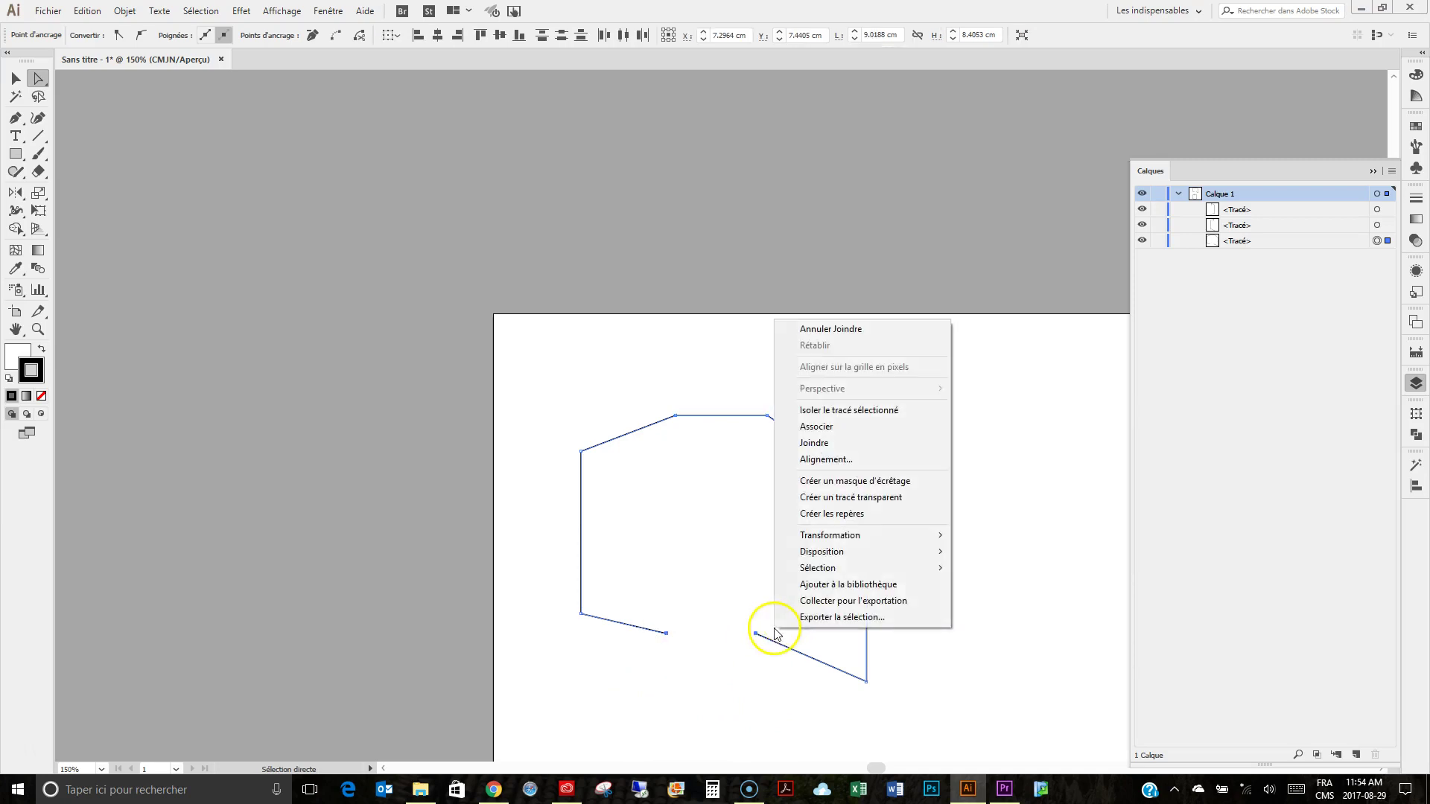
left_click(872, 450)
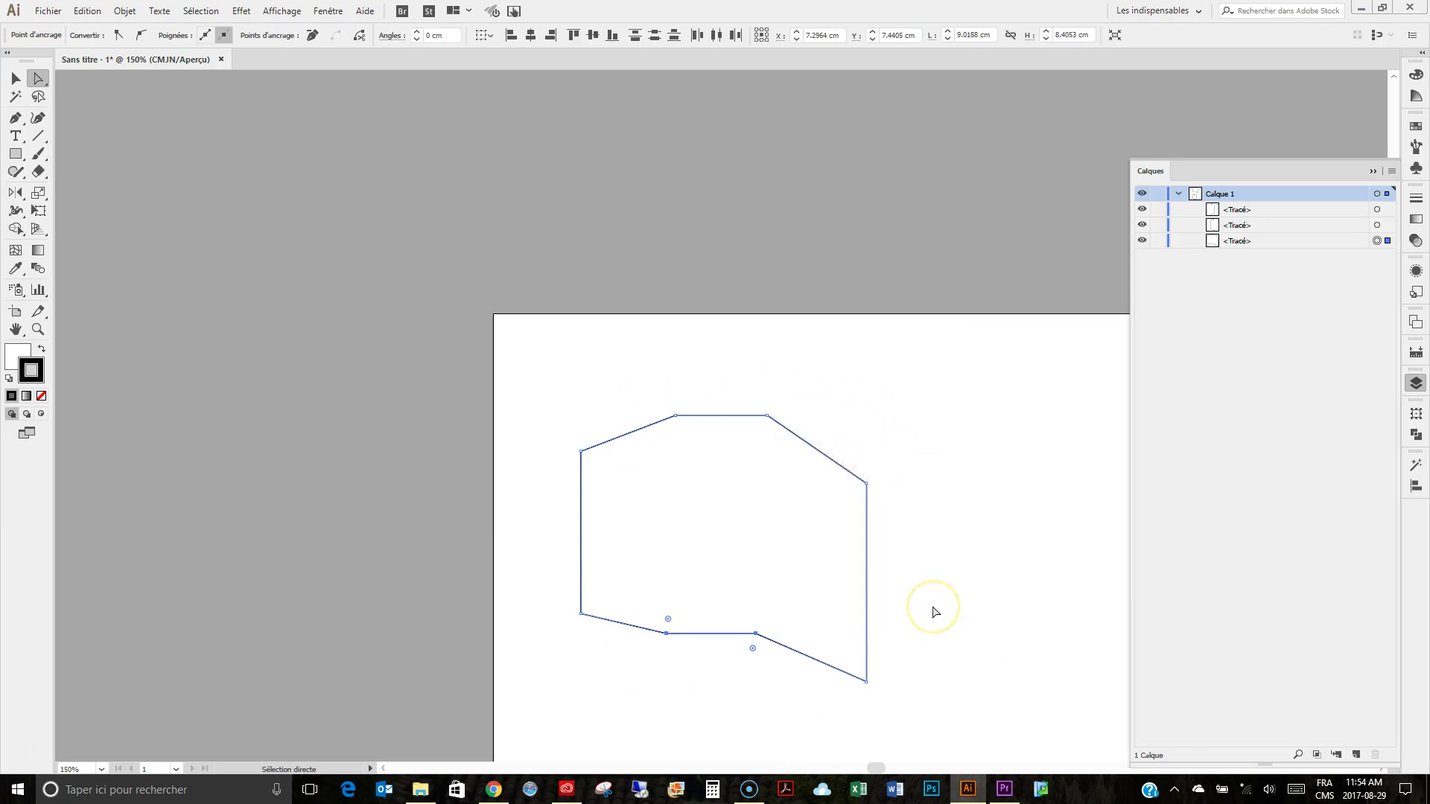
left_click(992, 538)
key("v")
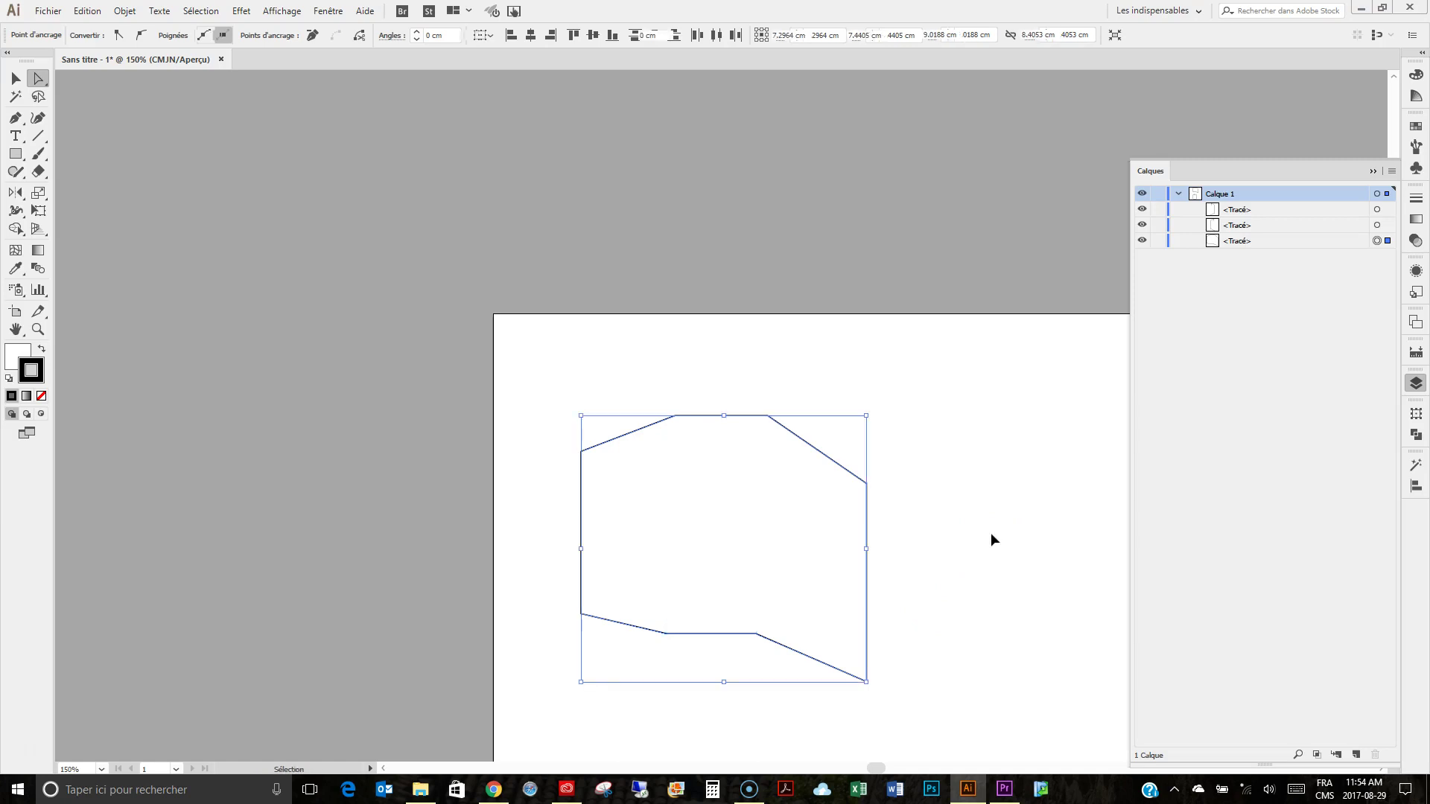
key("Delete")
Undo the joins and marquee-select the two top endpoints again
key("a")
left_click(976, 495)
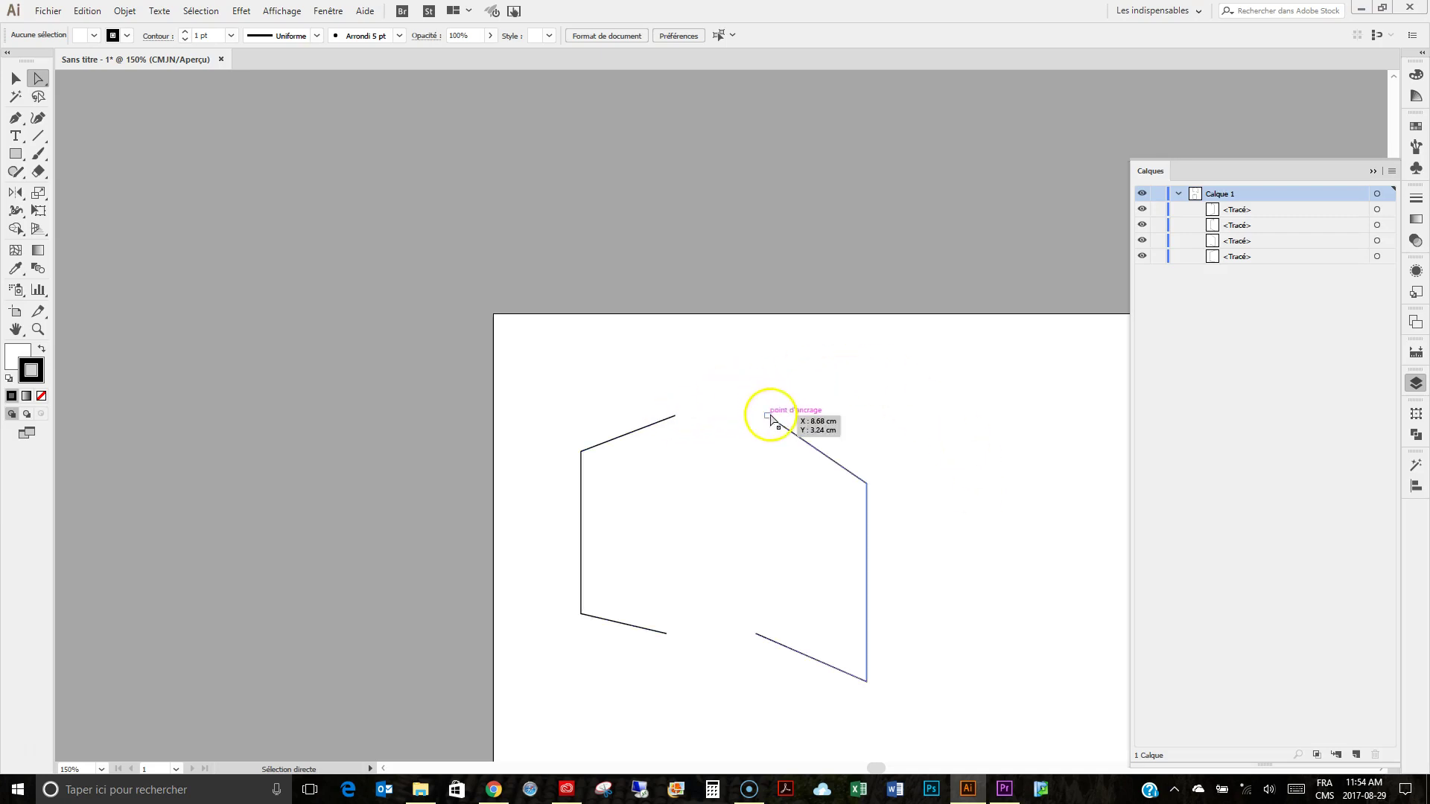
left_click_drag(649, 381, 788, 446)
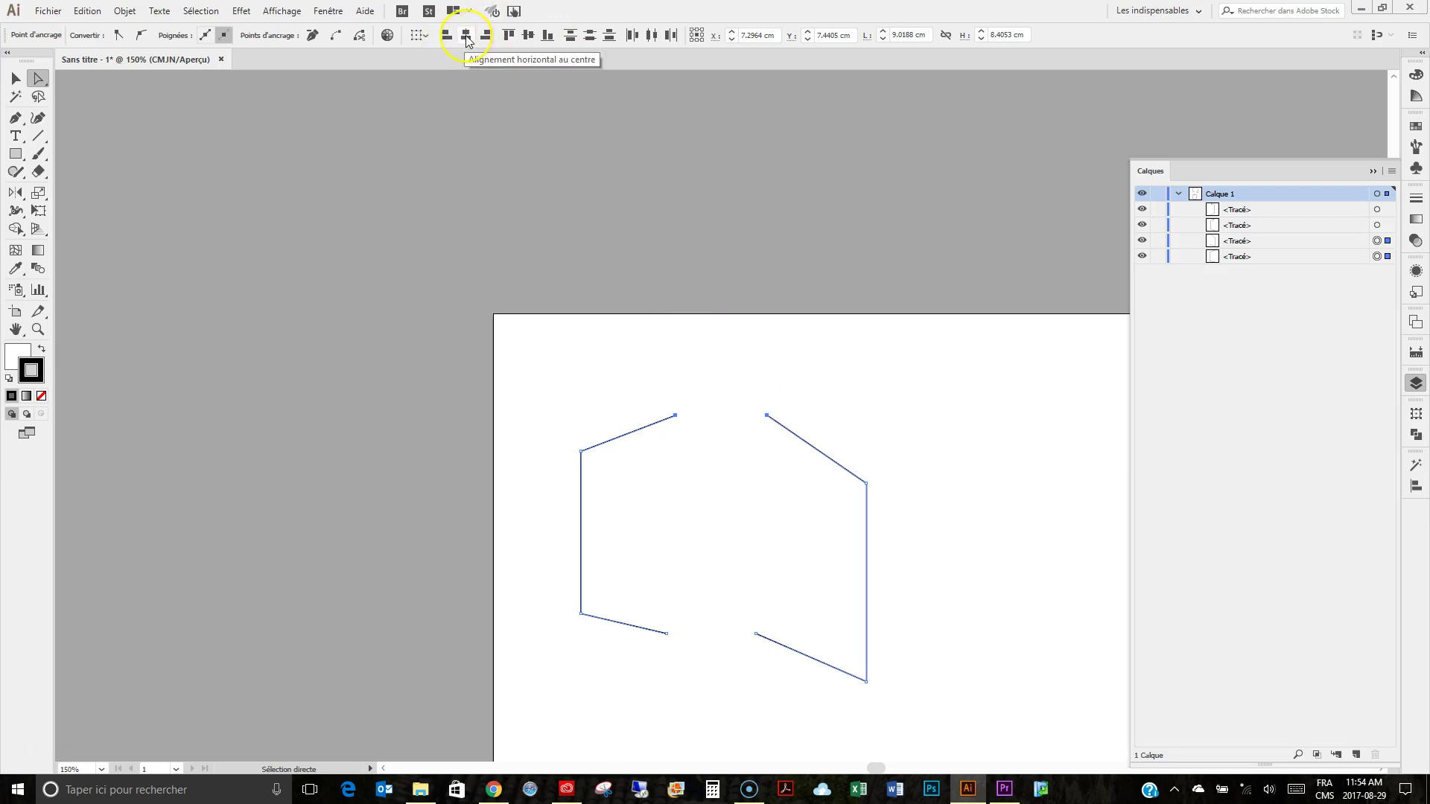
Try centre-aligning the top endpoints to the selection, then undo it and reselect them
left_click(425, 38)
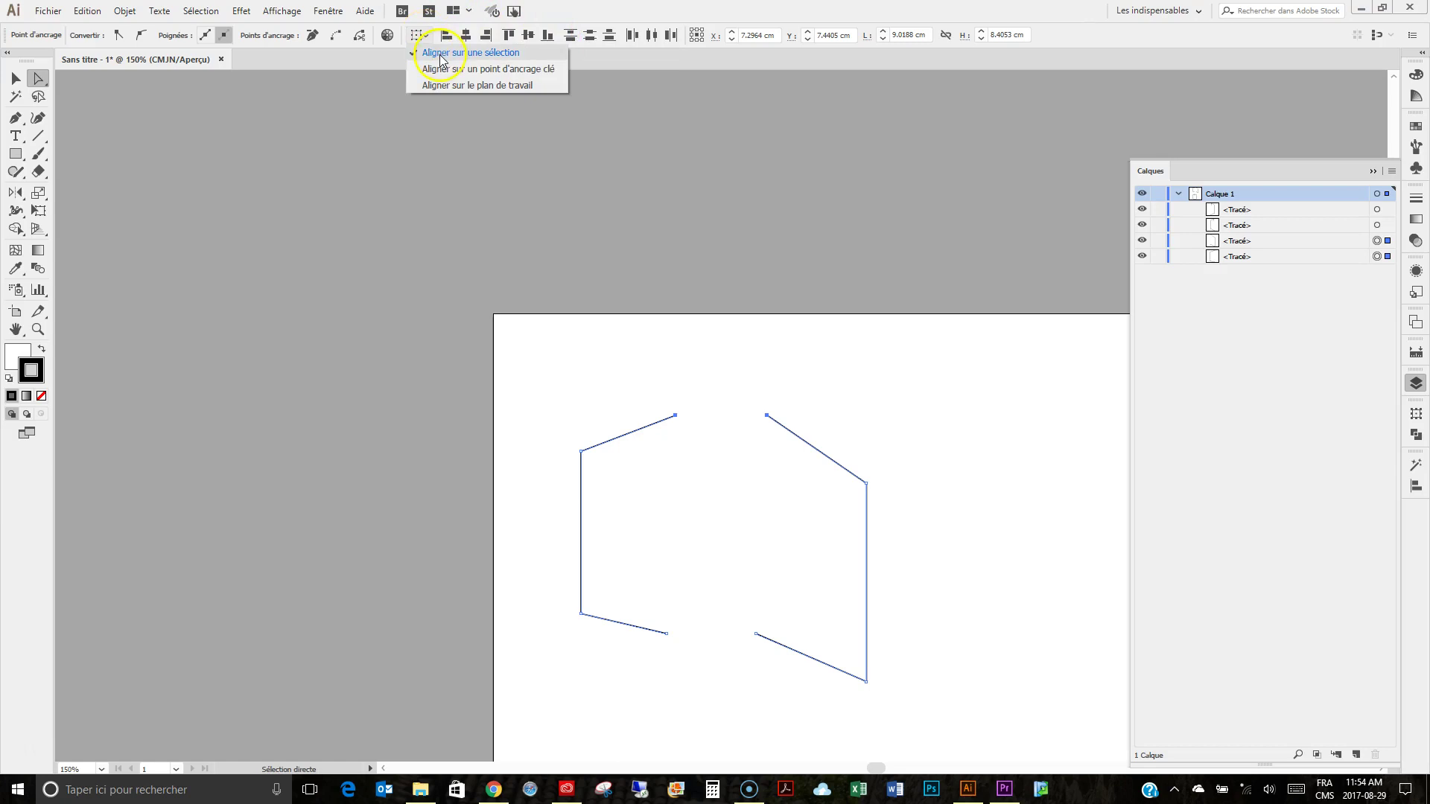
left_click(466, 37)
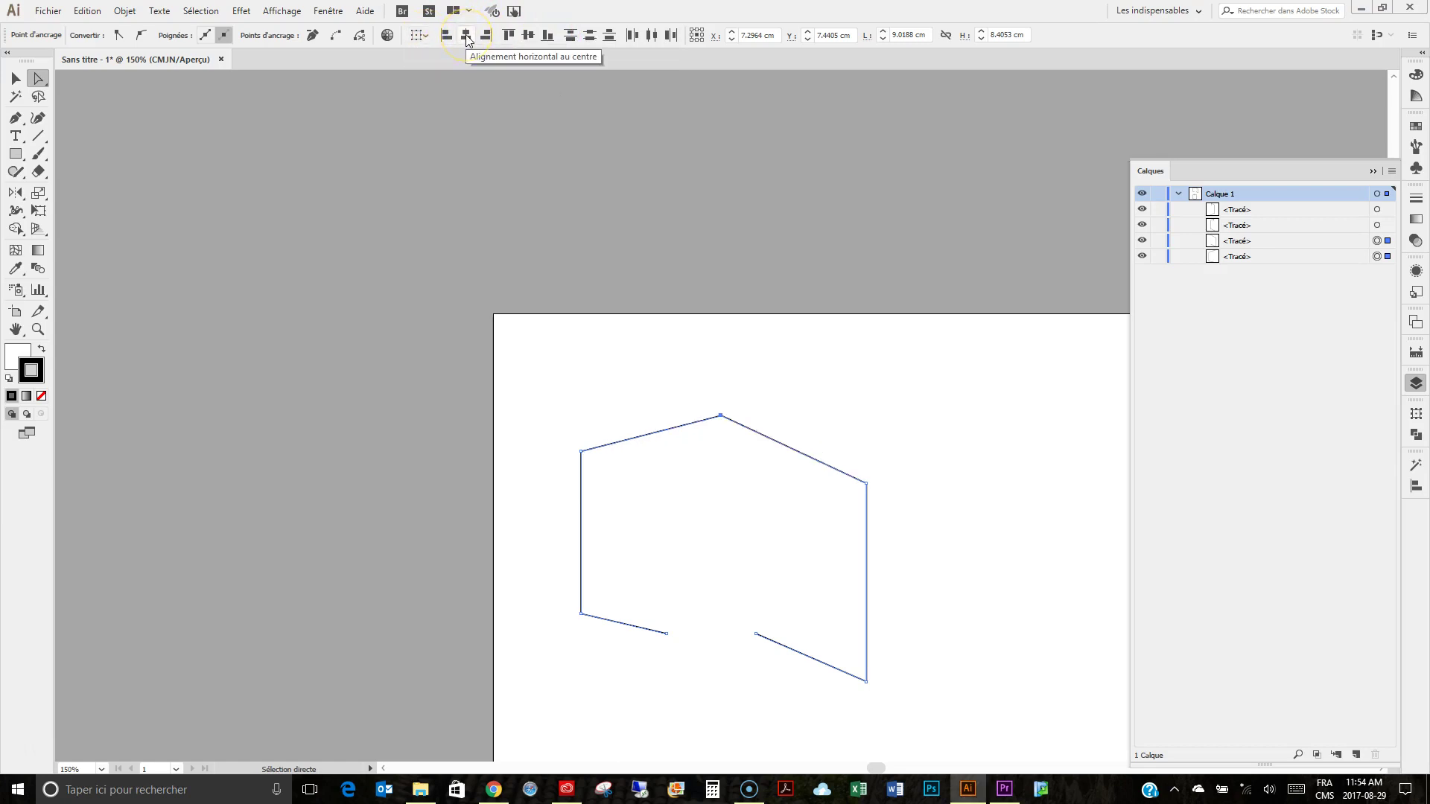
left_click(528, 36)
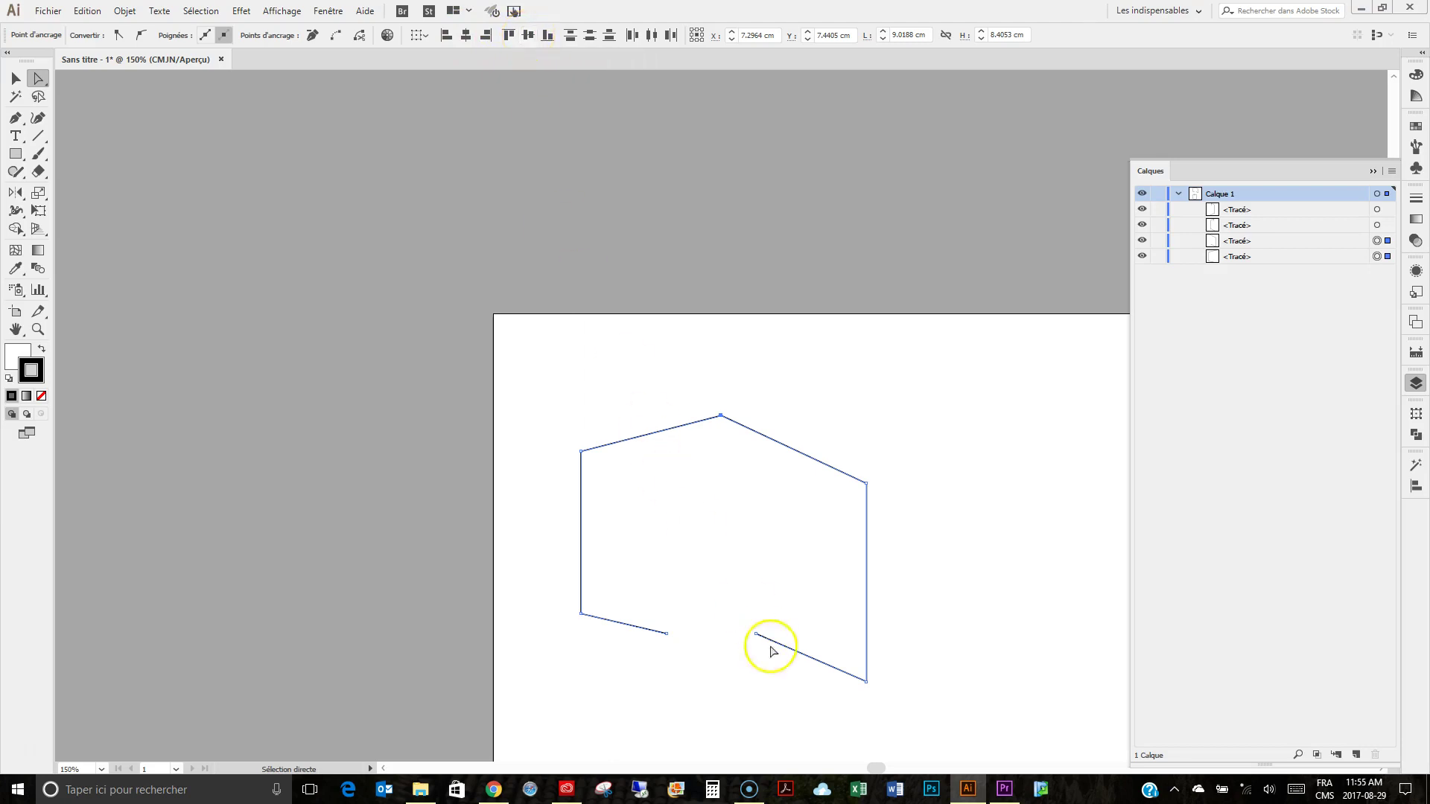
left_click(414, 332)
key("ctrl+z")
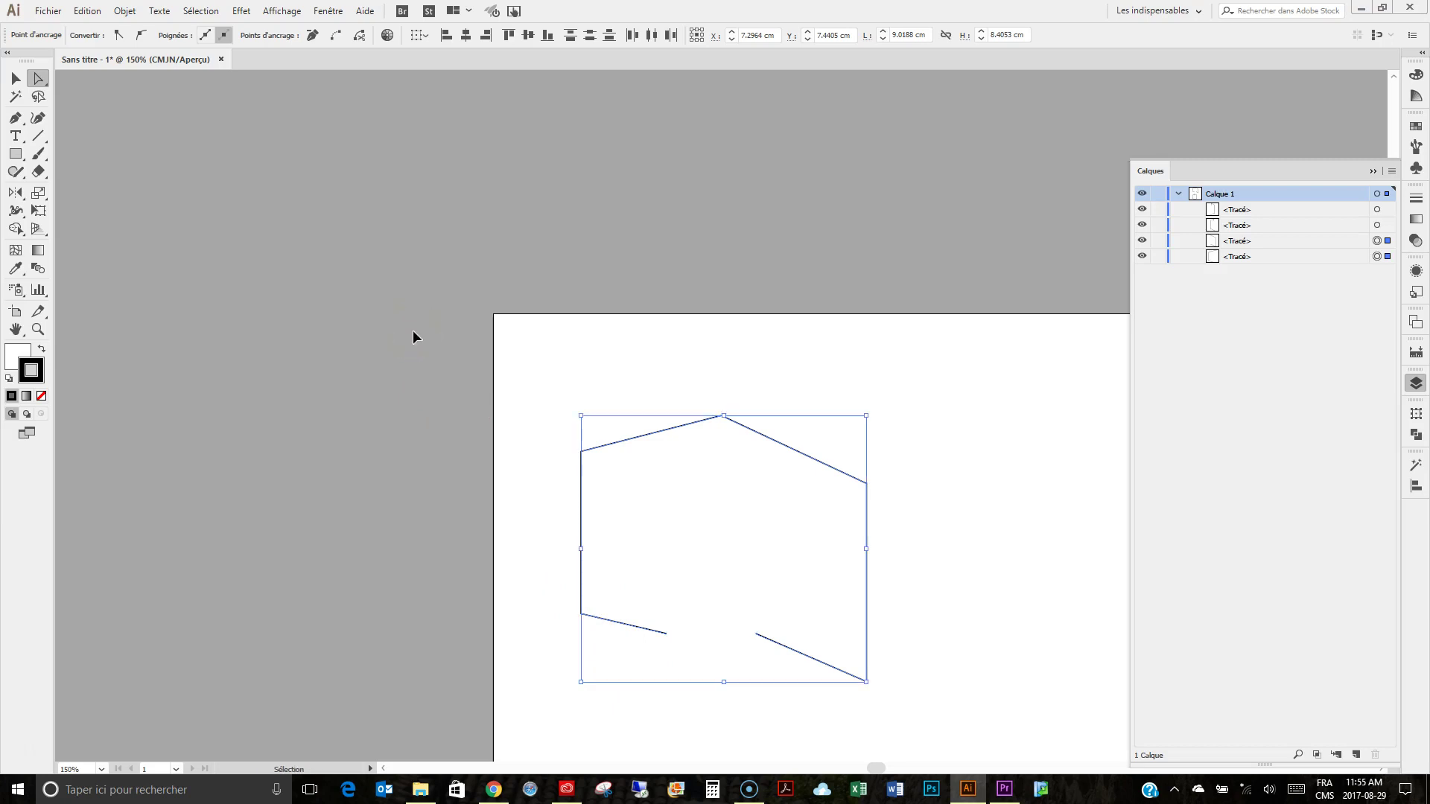
key("ctrl+z")
key("ctrl+z")
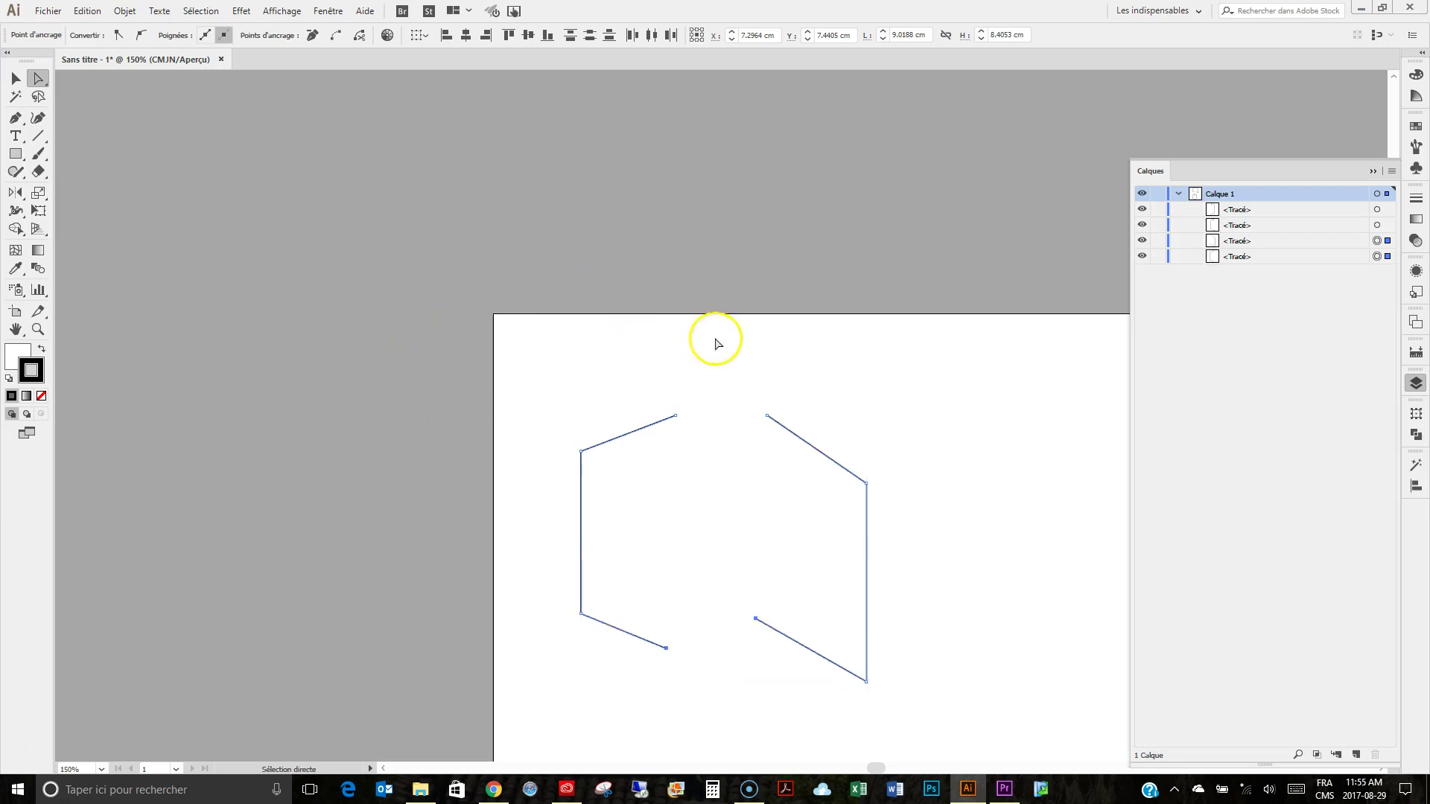
mouse_move(640, 372)
left_mouse_down()
mouse_move(796, 459)
mouse_move(768, 418)
left_mouse_up()
Average the two top endpoints on both axes into a single apex point
right_click(768, 418)
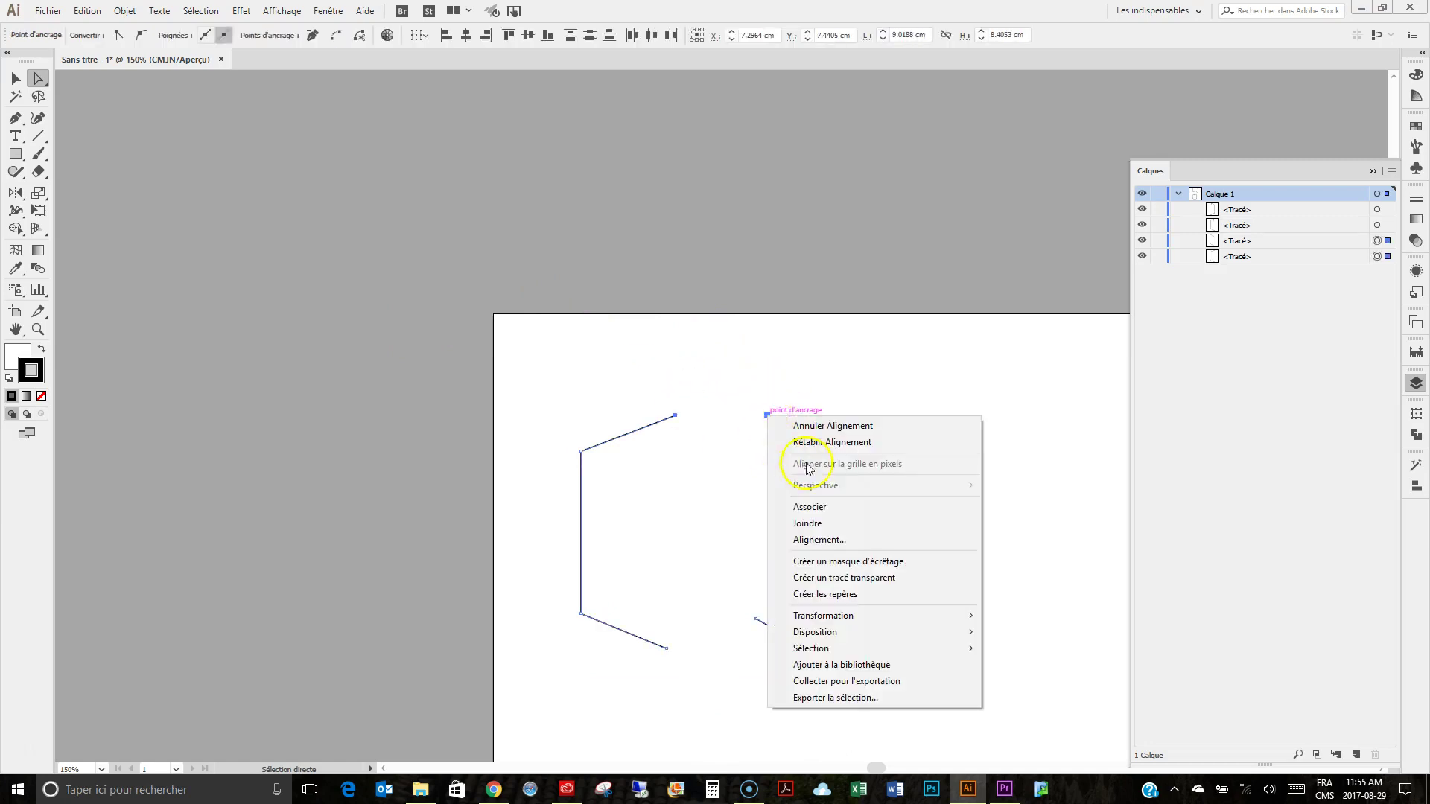
left_click(822, 540)
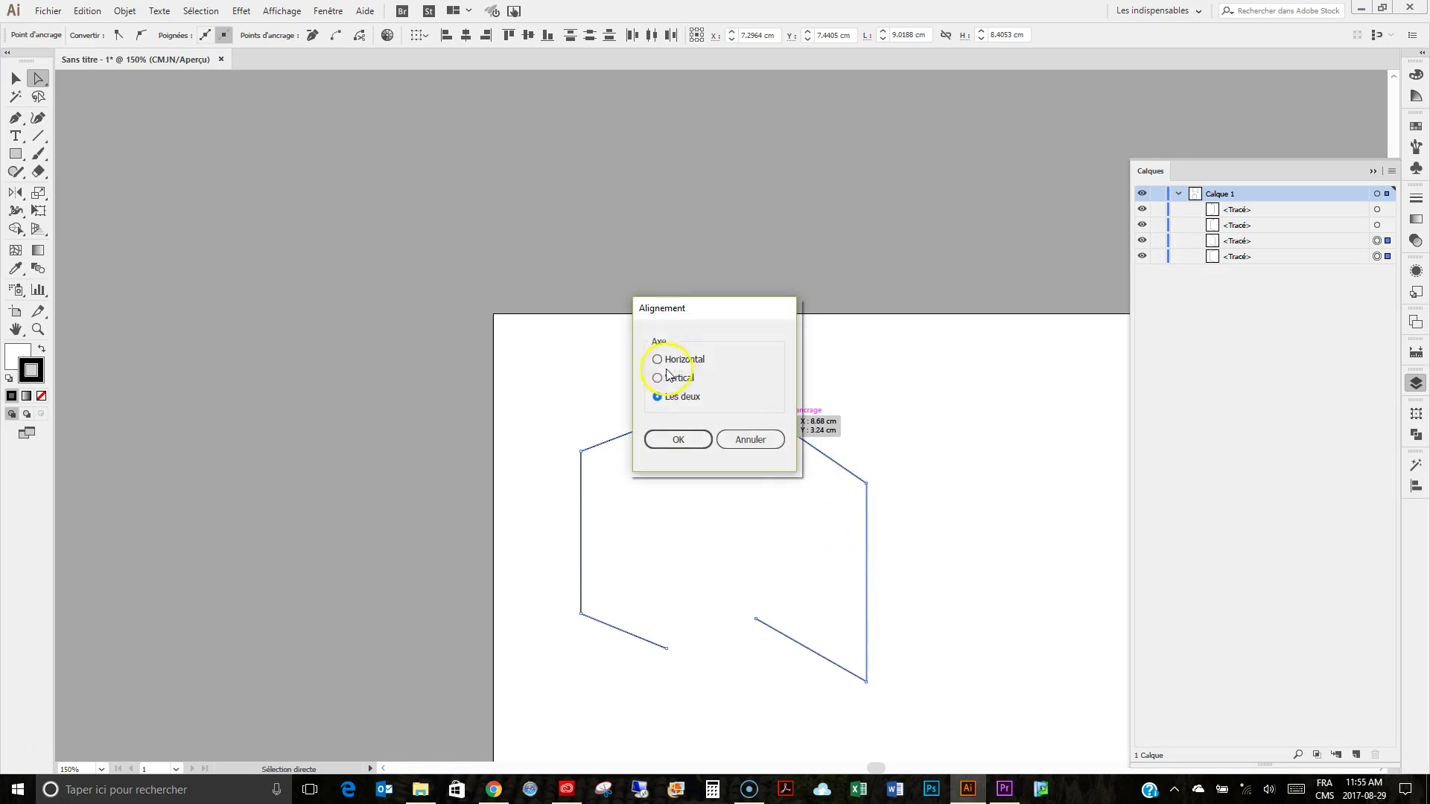
left_click_drag(707, 313, 919, 276)
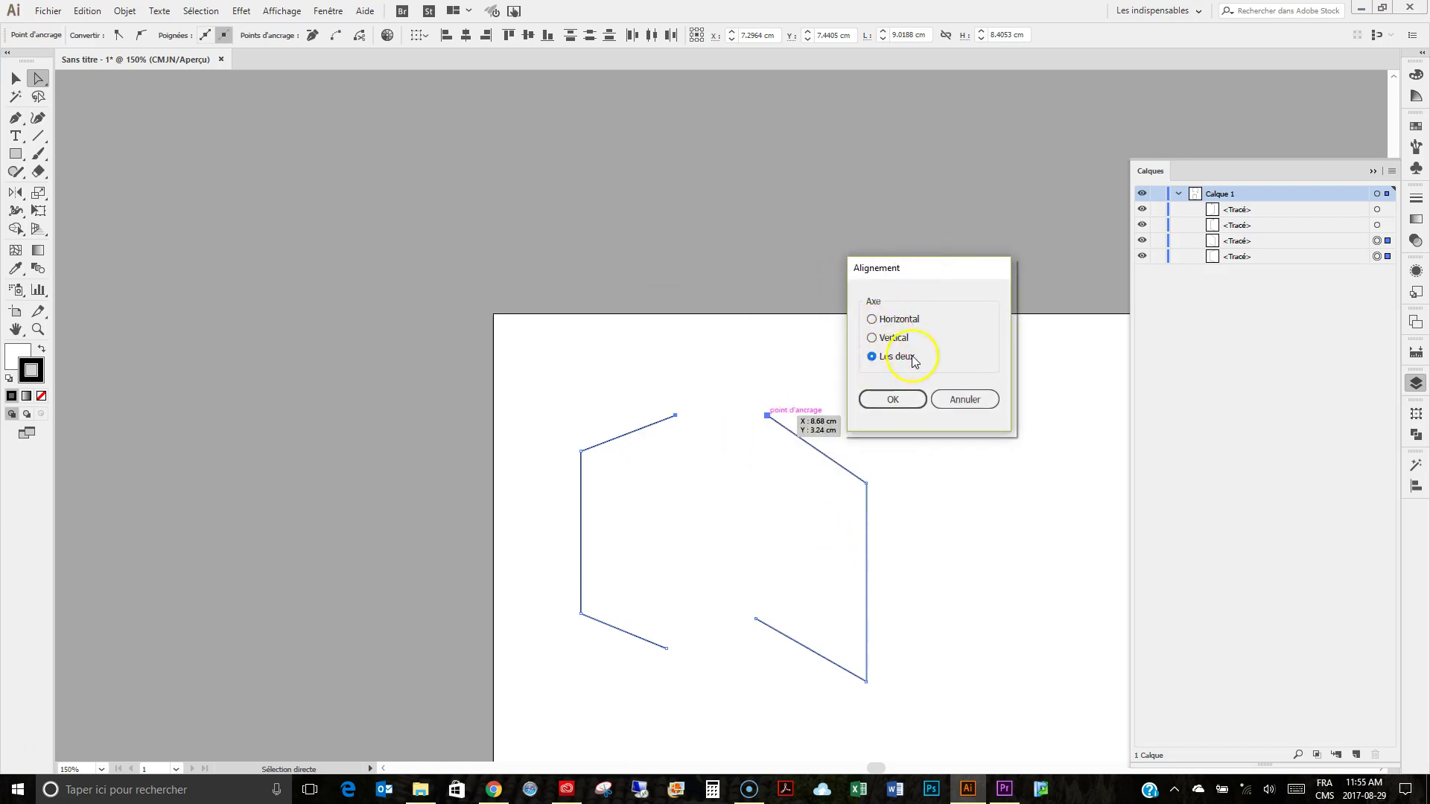
left_click(899, 400)
left_click(900, 401)
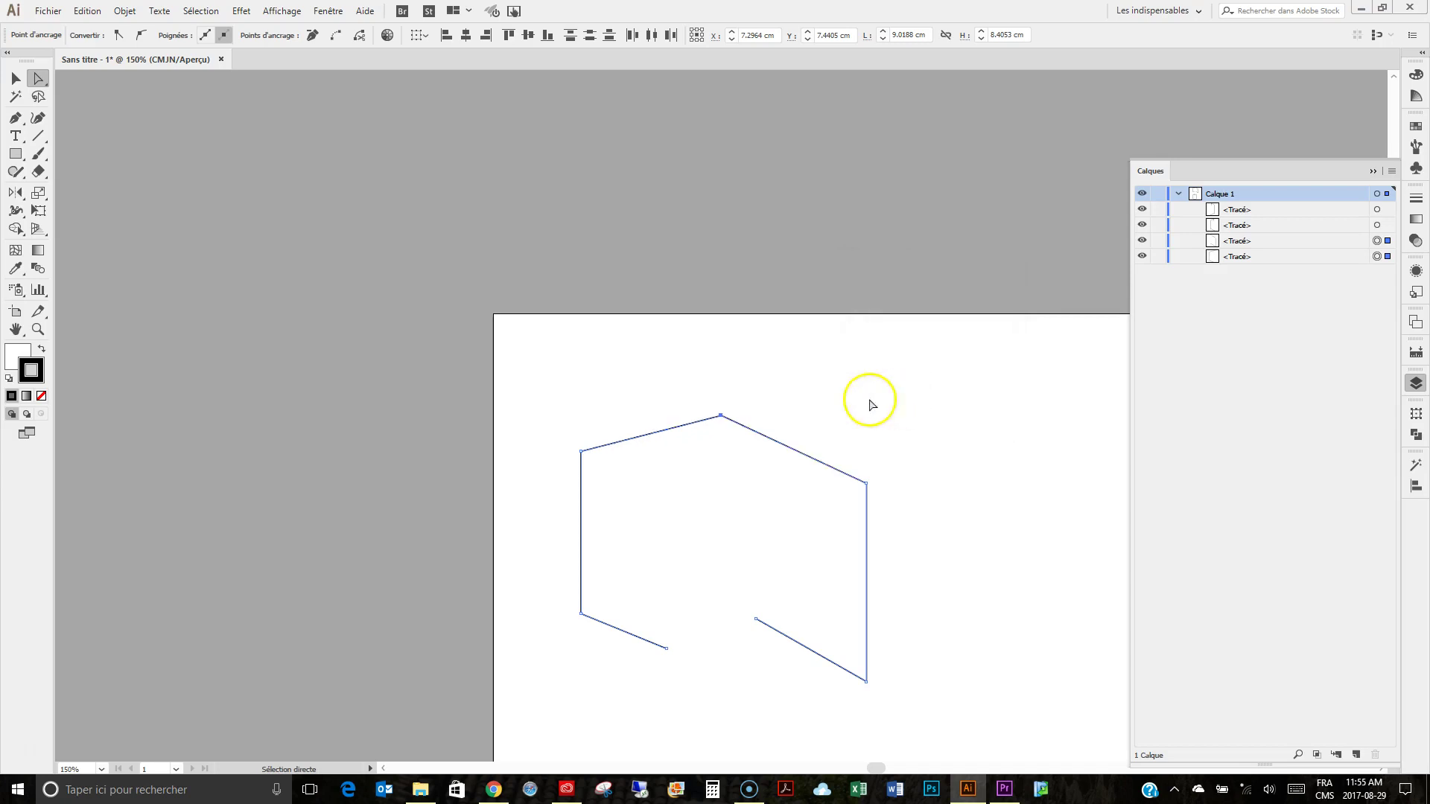
Join the halves at the apex, try moving the apex point, then undo the move
left_click(721, 415)
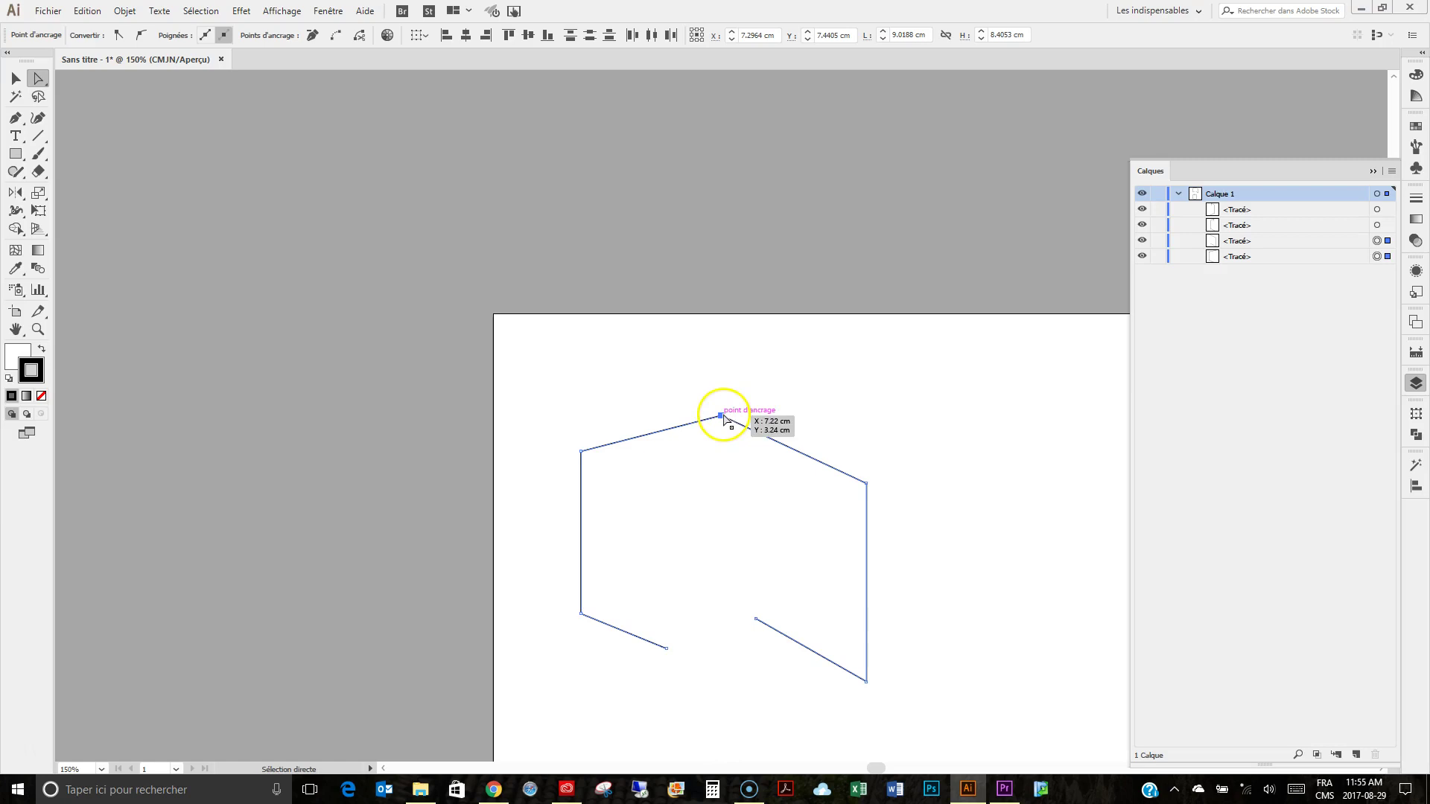
right_click(772, 401)
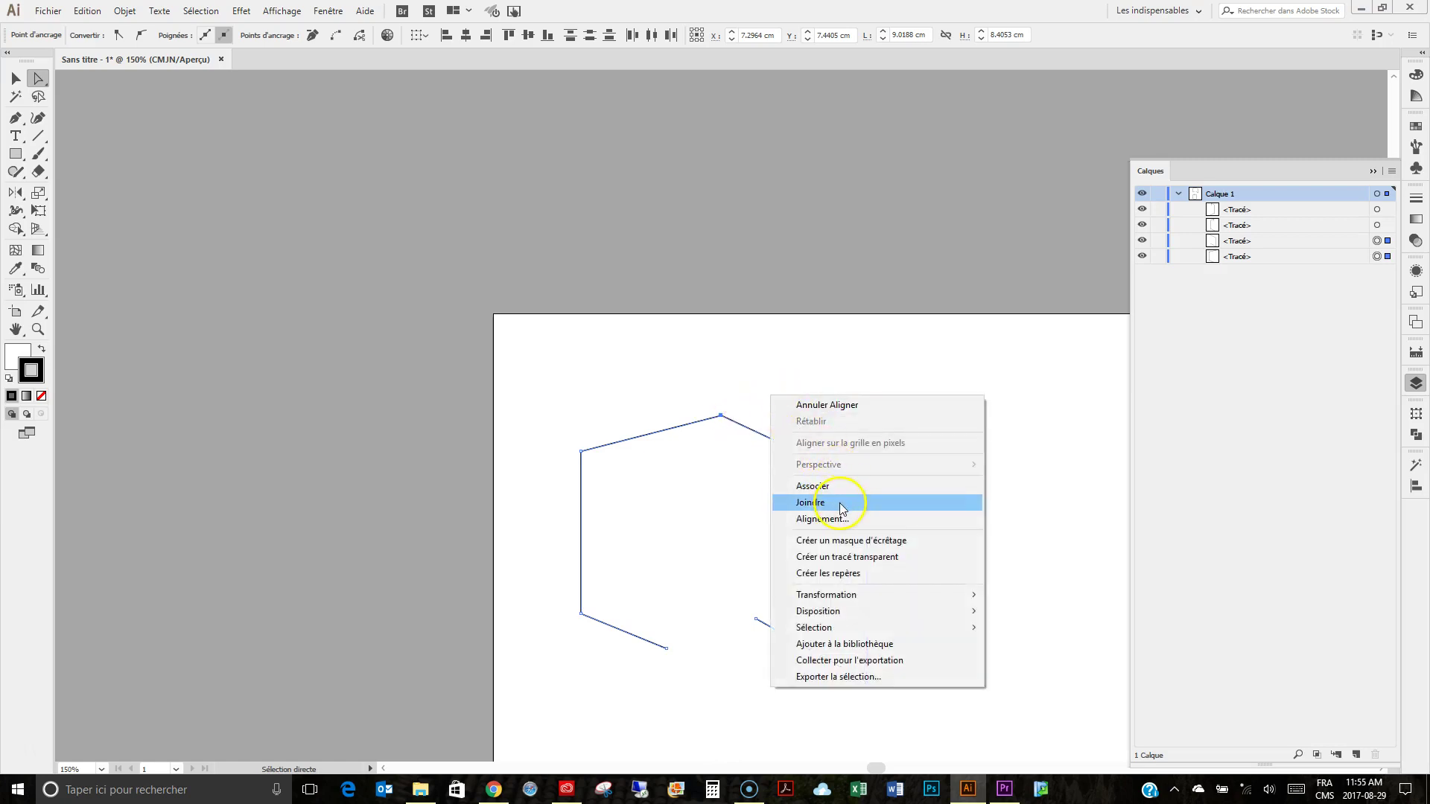
left_click(810, 503)
left_click(819, 405)
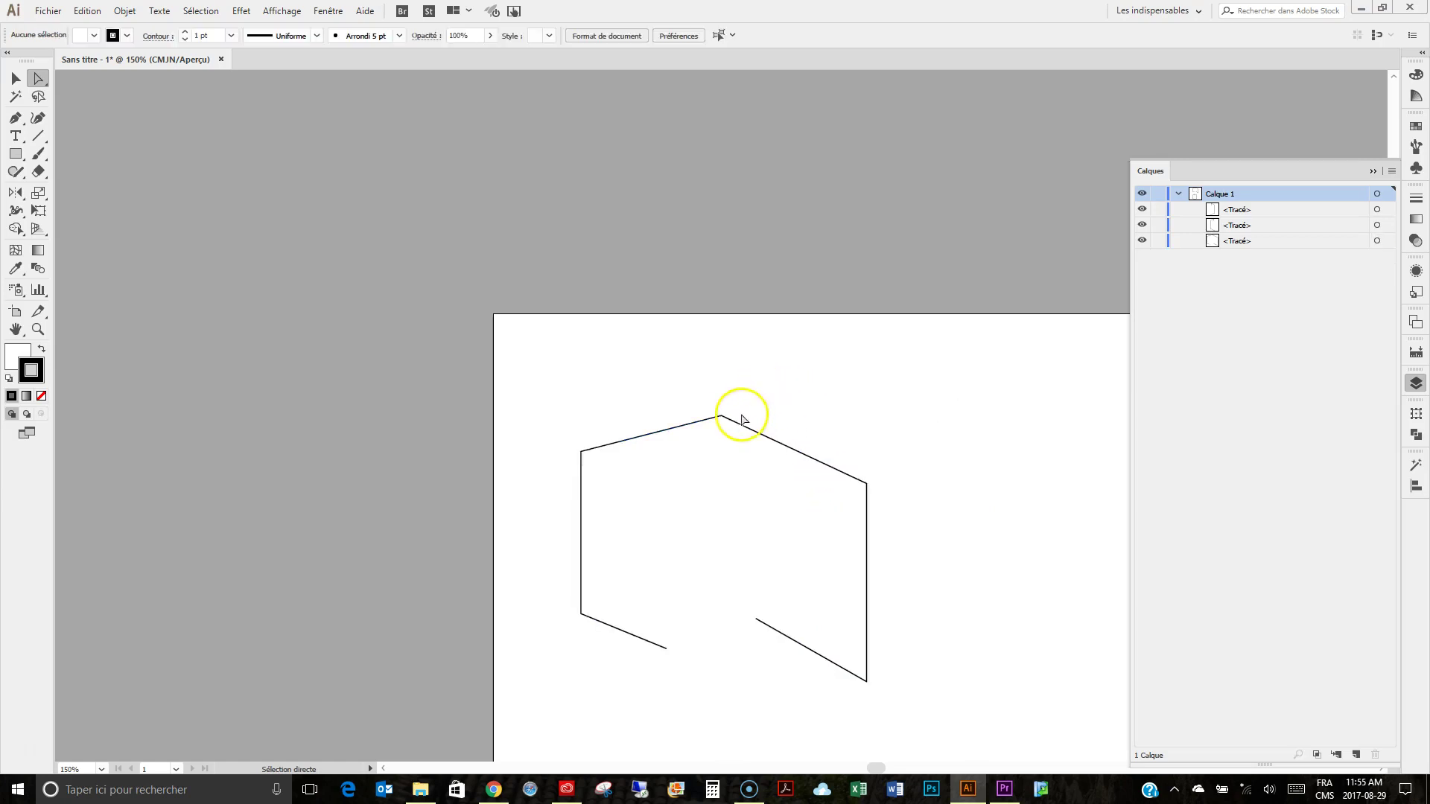
left_click_drag(723, 417, 680, 381)
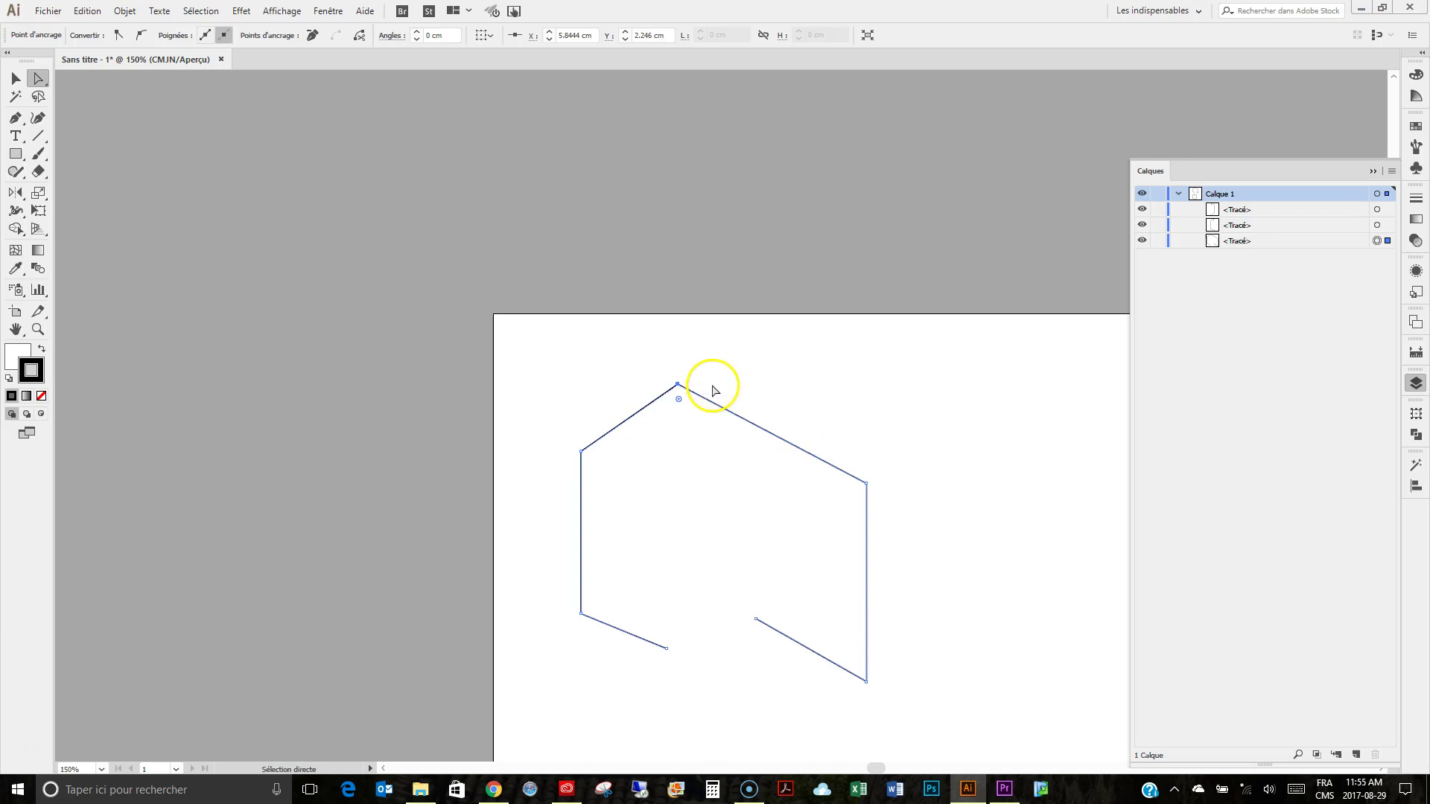
left_click(708, 390, "ctrl")
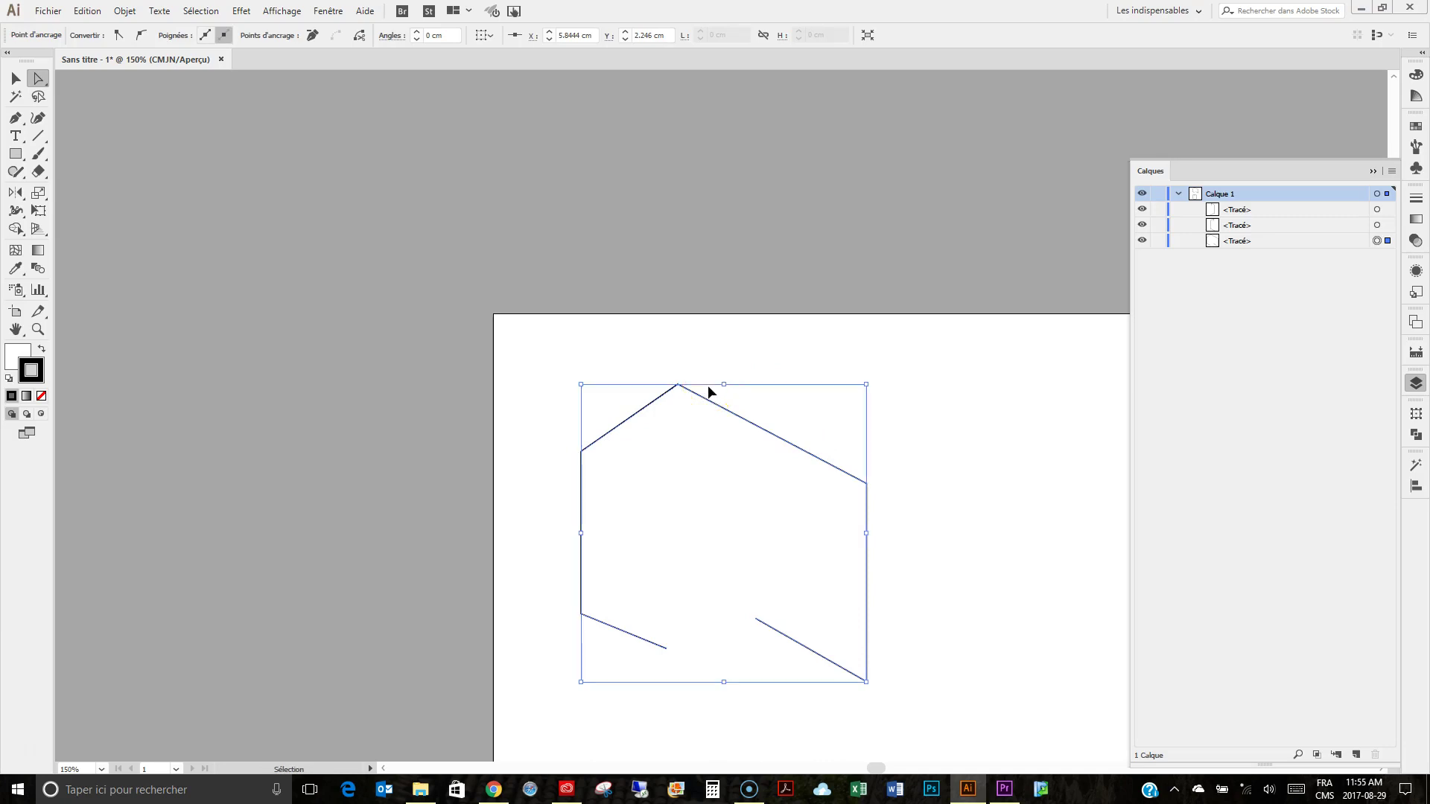
key("ctrl+z")
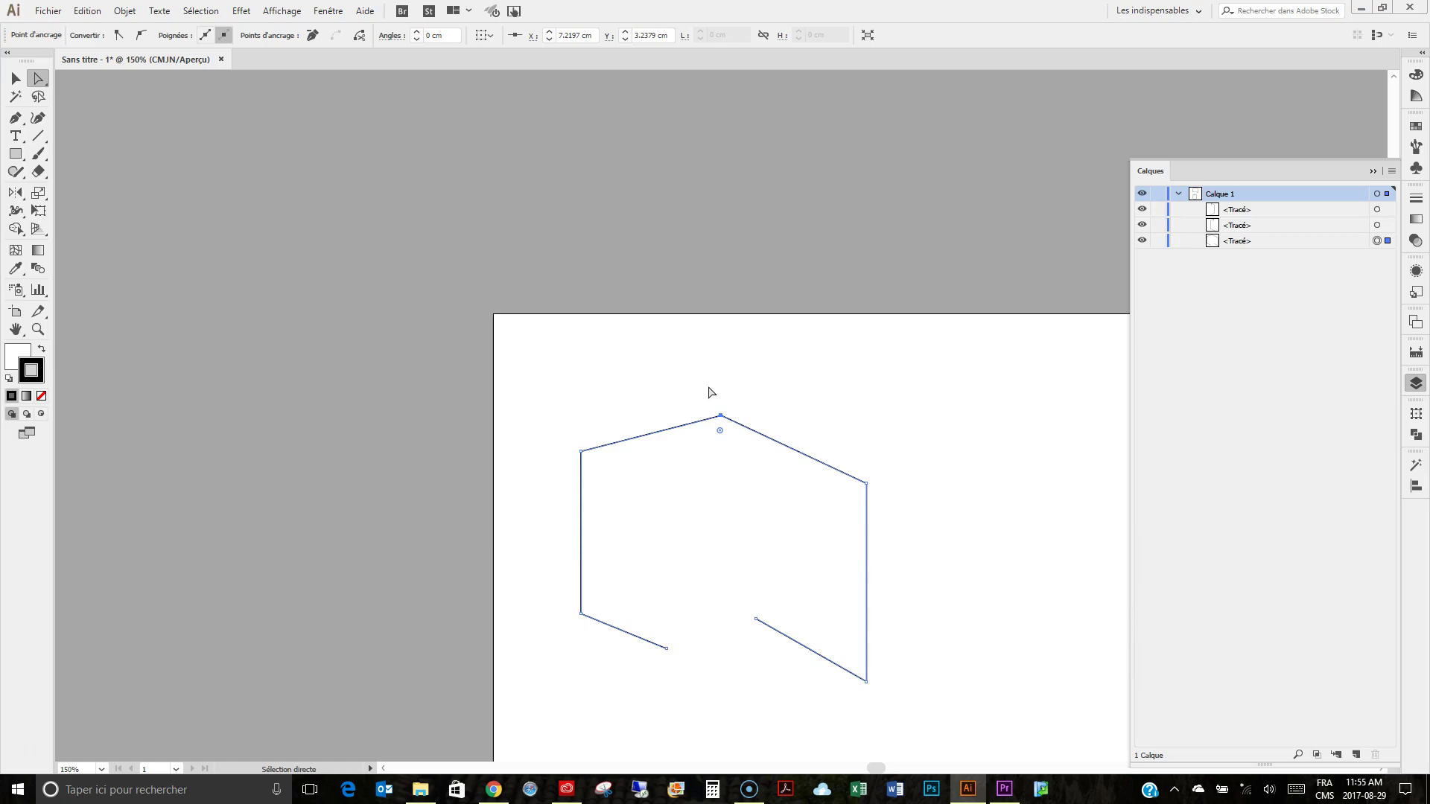
Average the two bottom endpoints on both axes and join them into one closed path
mouse_move(632, 686)
left_mouse_down()
mouse_move(655, 691)
mouse_move(789, 598)
left_mouse_up()
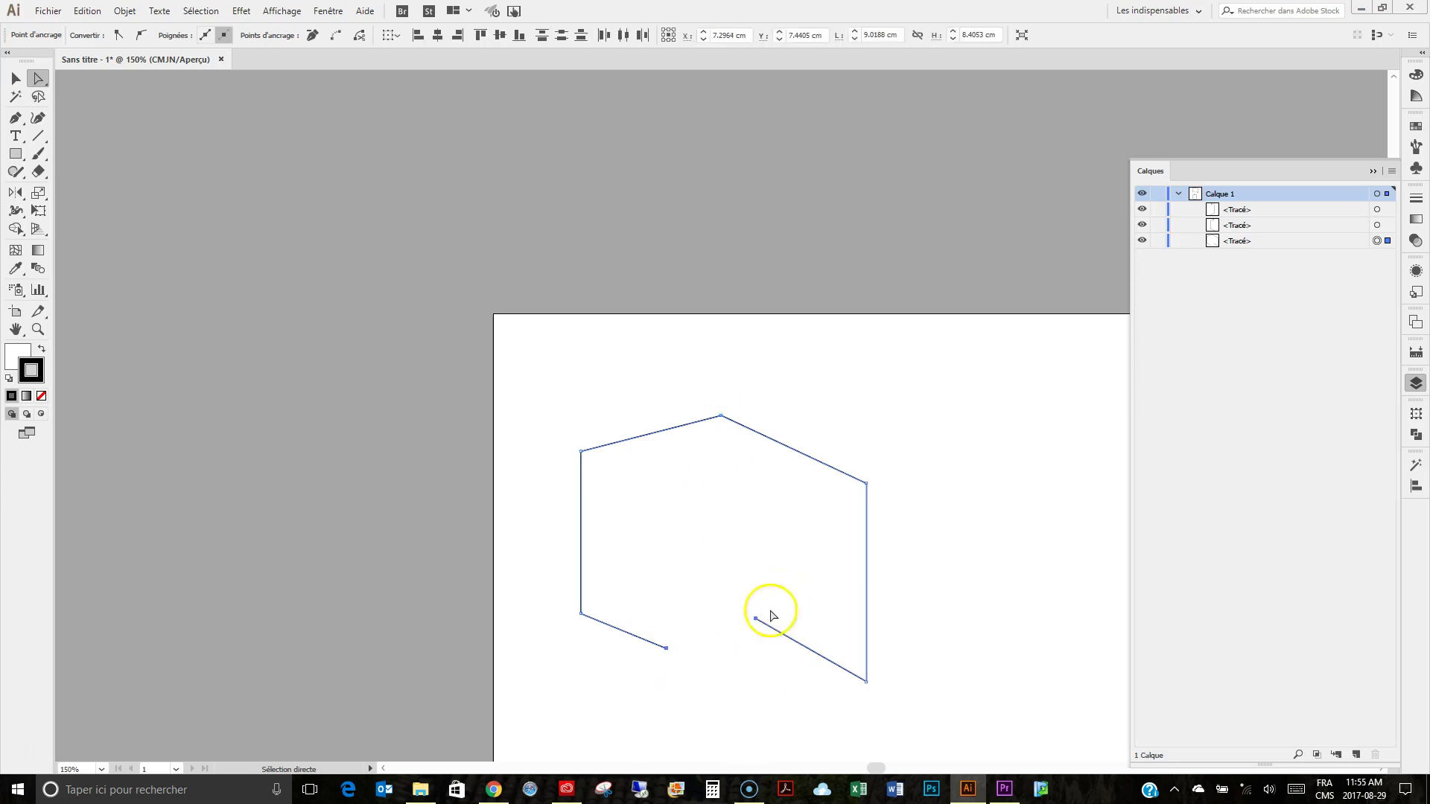
right_click(798, 593)
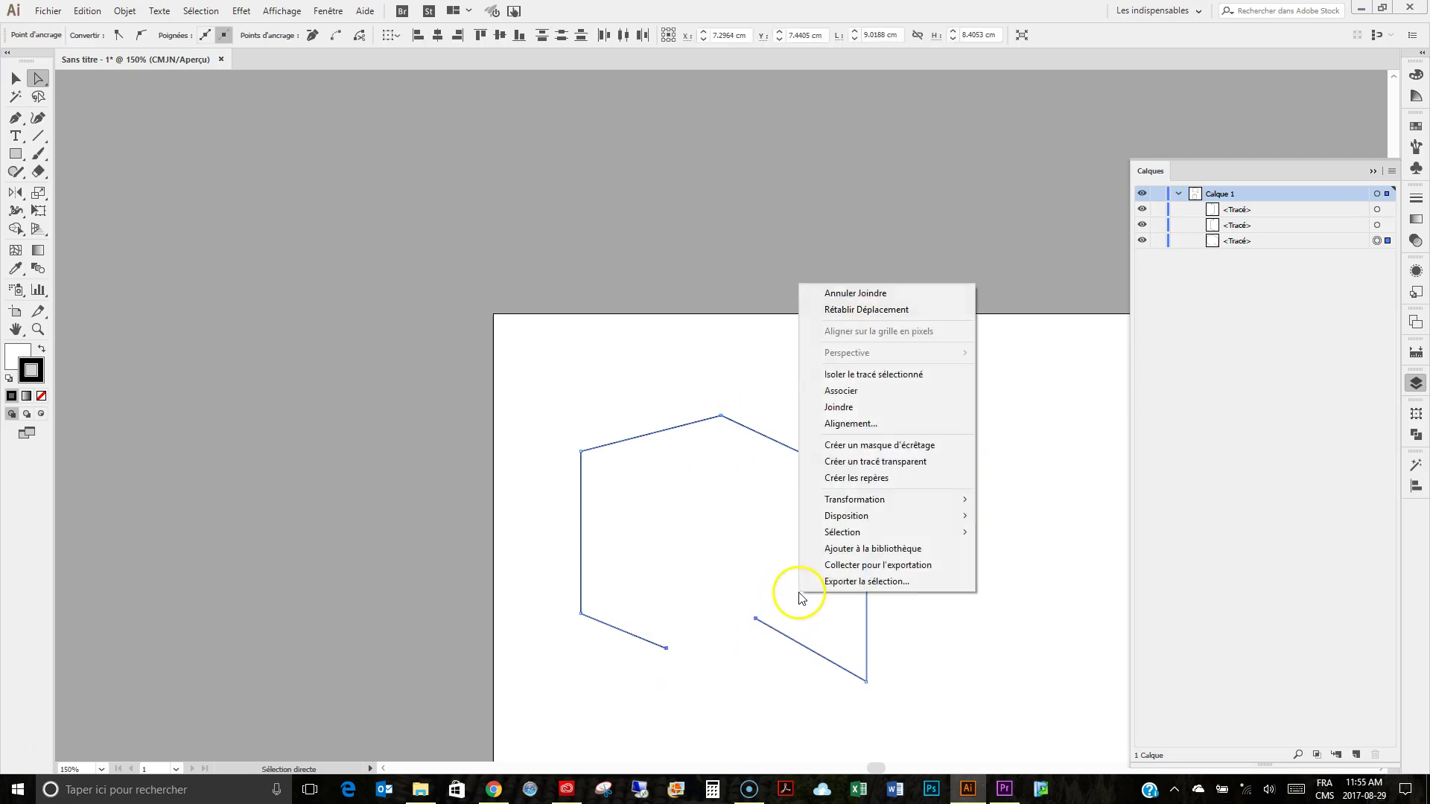
left_click(888, 423)
left_click(884, 396)
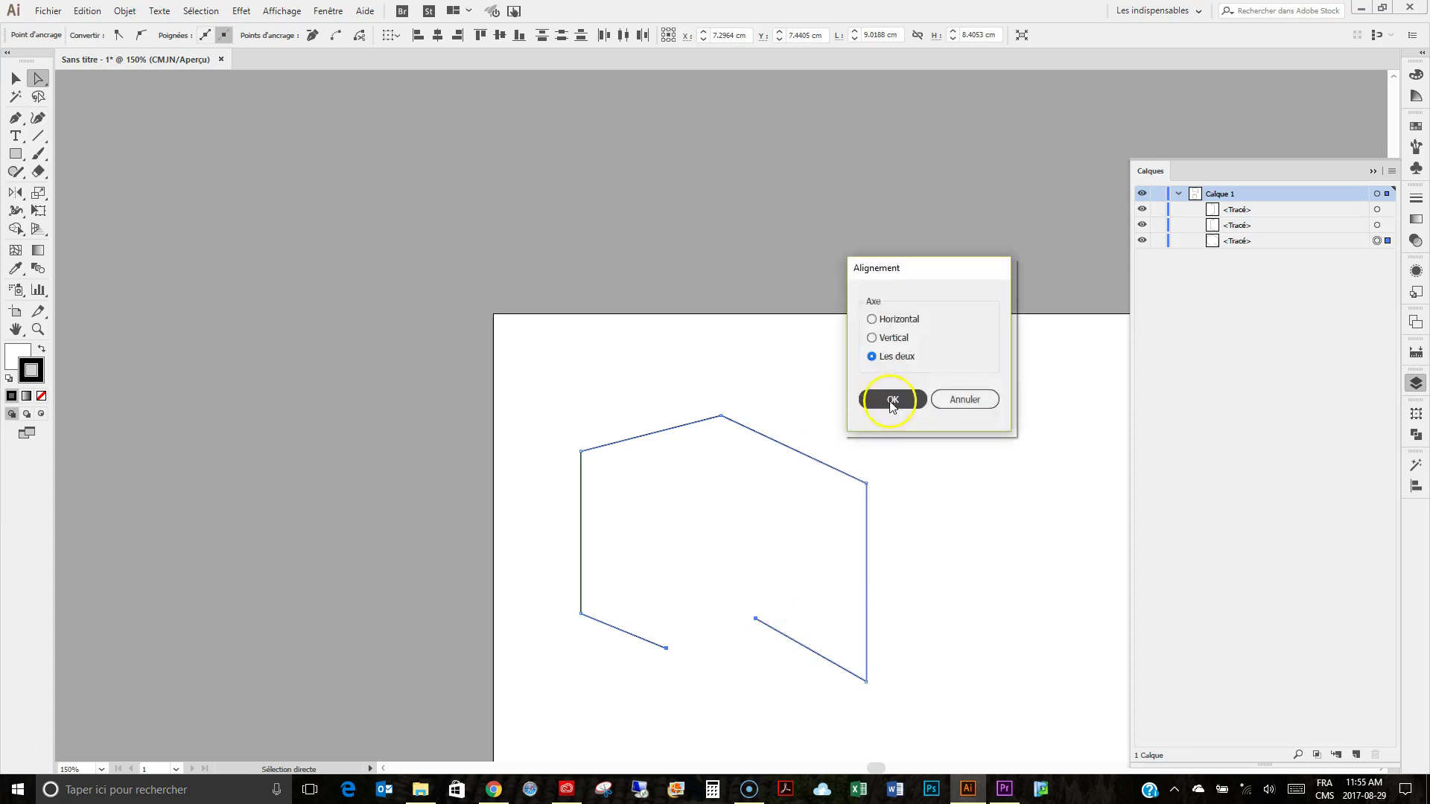
right_click(836, 481)
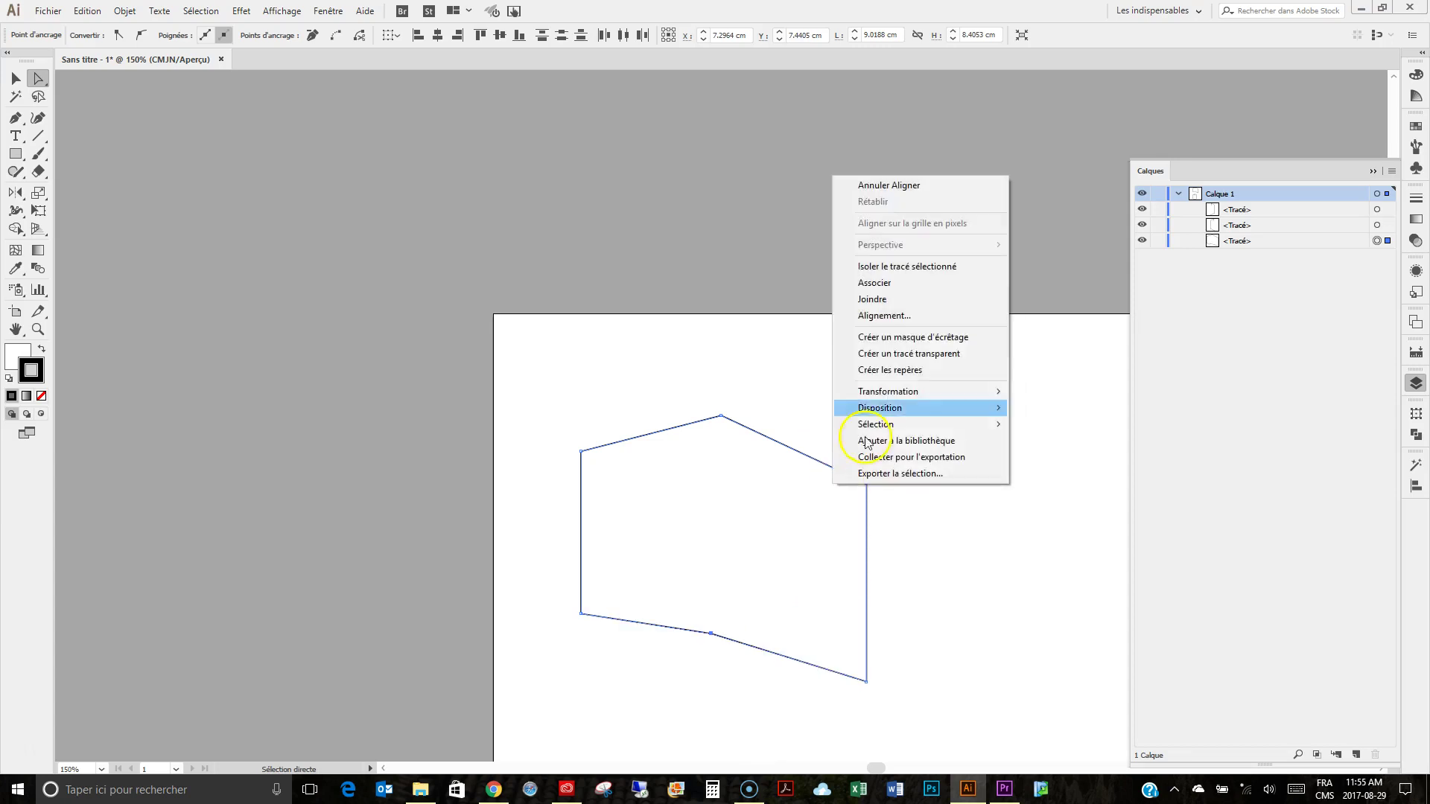
left_click(908, 305)
left_click(929, 373)
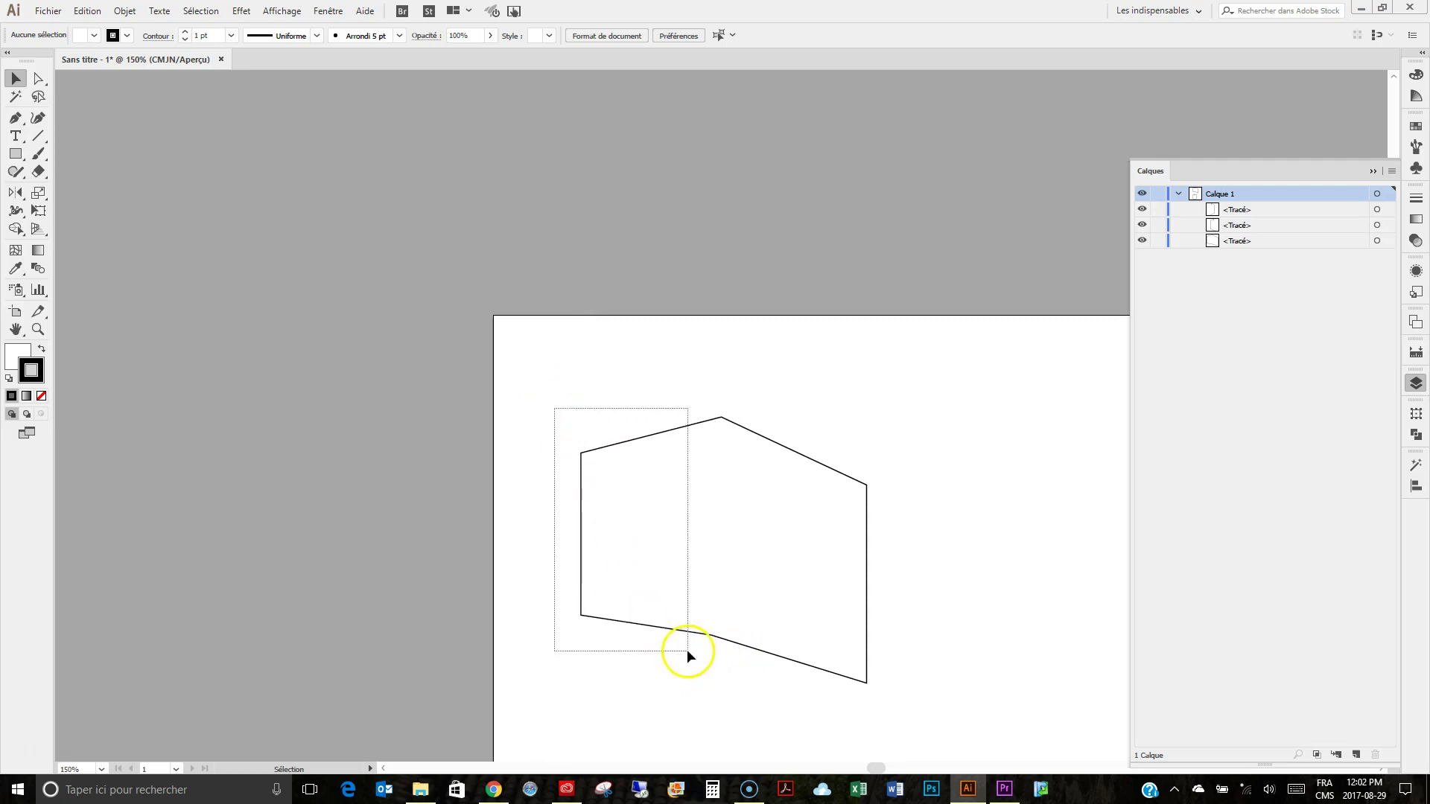
Undo the bottom join and delete the right-hand piece of the outline
left_click_drag(594, 472, 688, 653)
key("a")
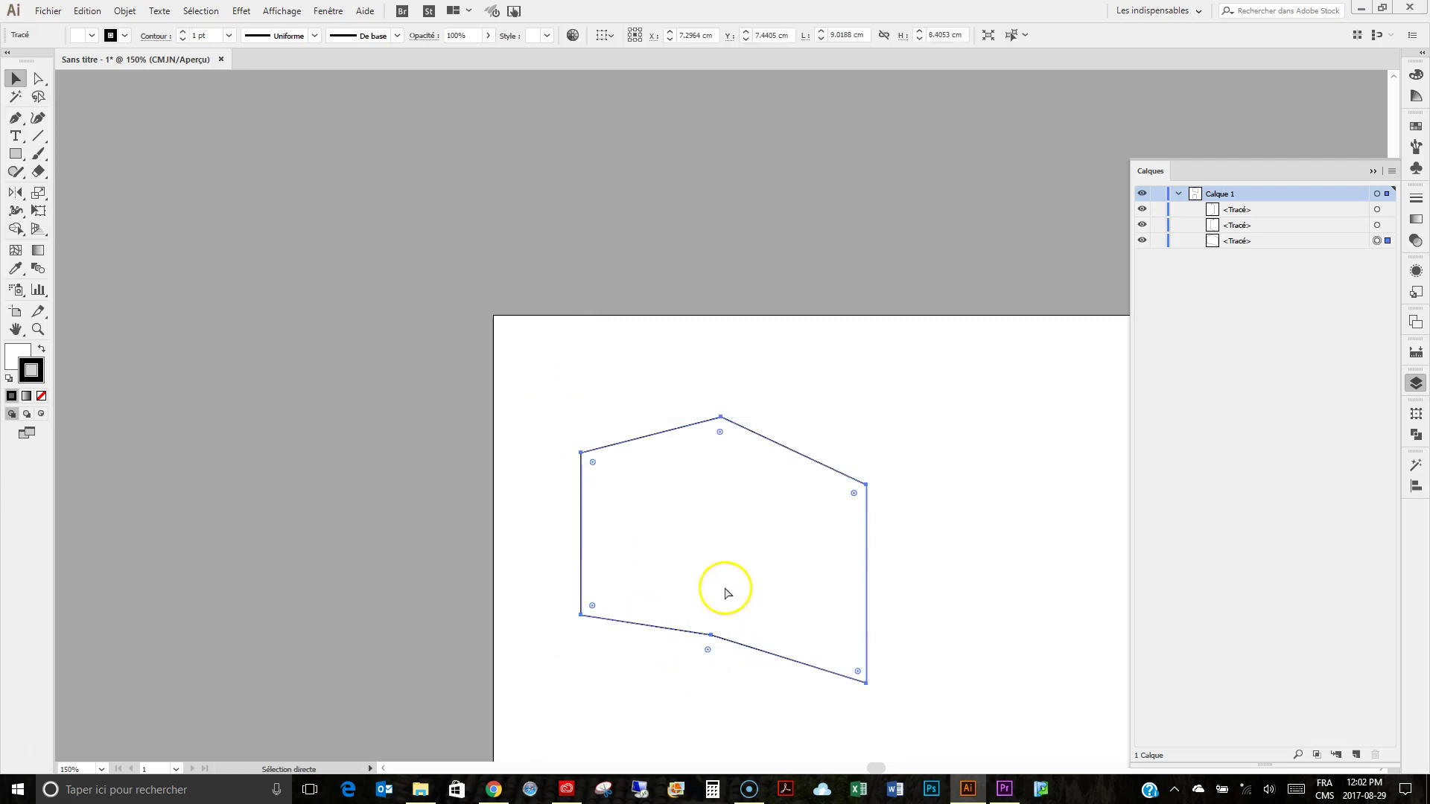
key("ctrl+z")
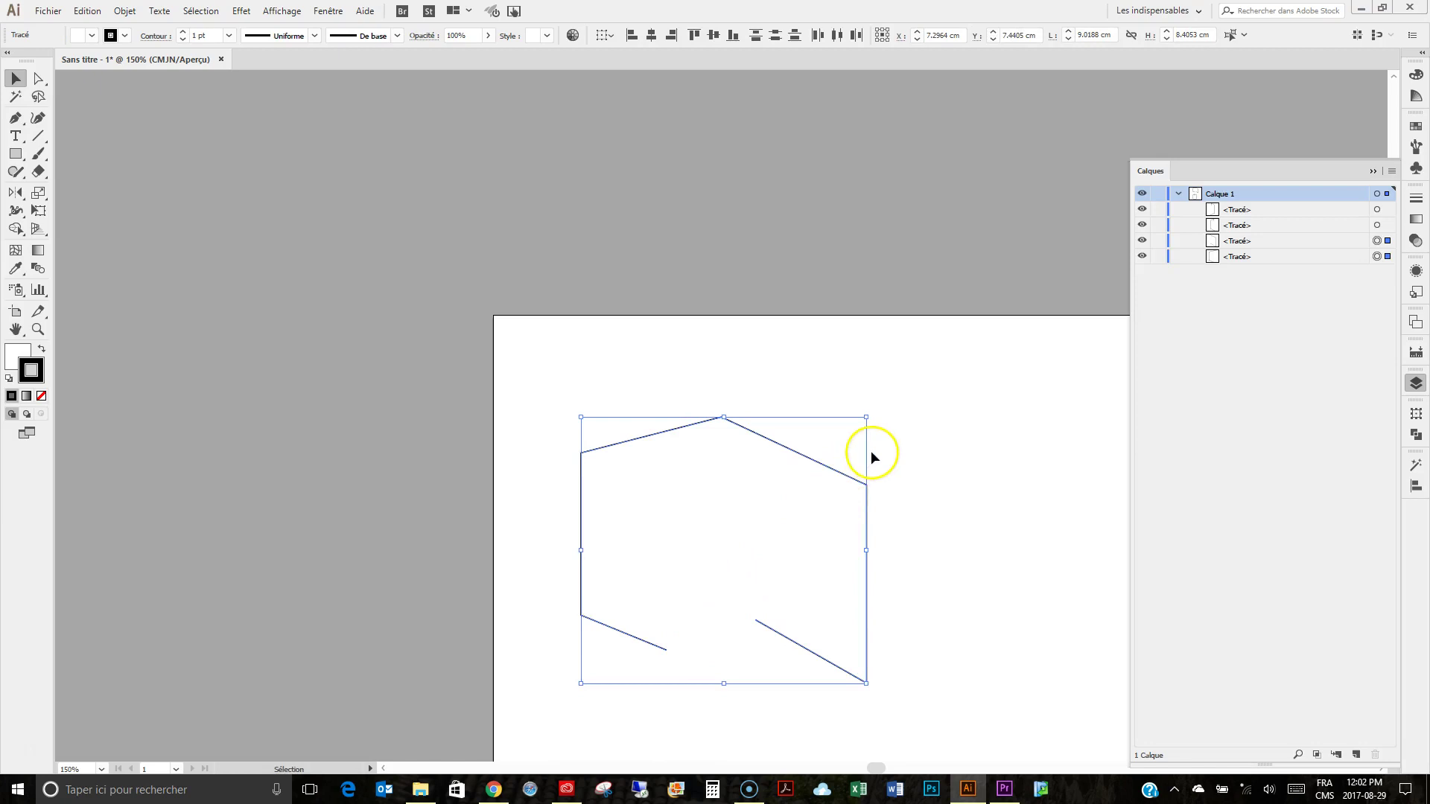
left_click_drag(910, 419, 788, 677)
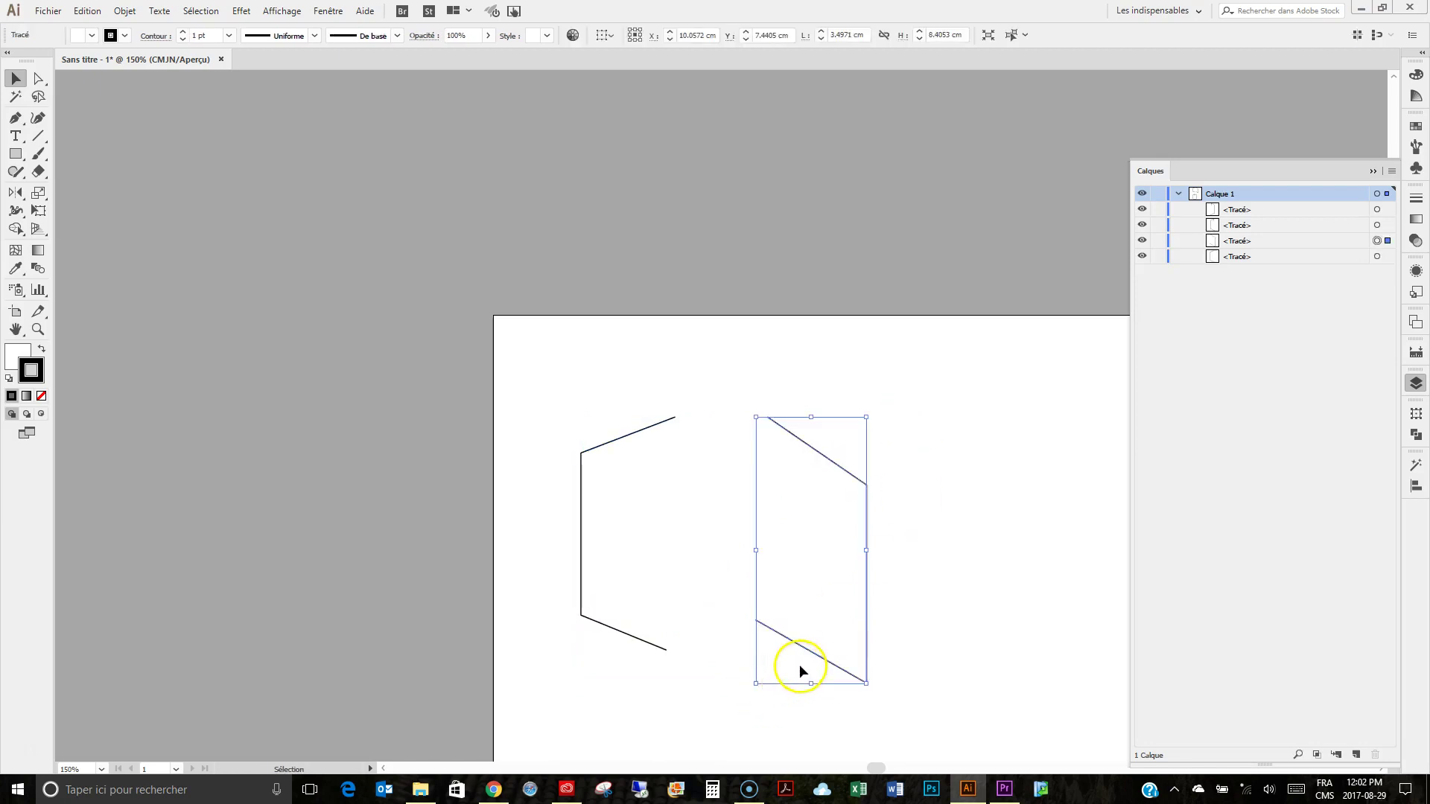
key("Delete")
Make a vertical mirrored copy of the left half about its top anchor
left_click_drag(541, 398, 767, 656)
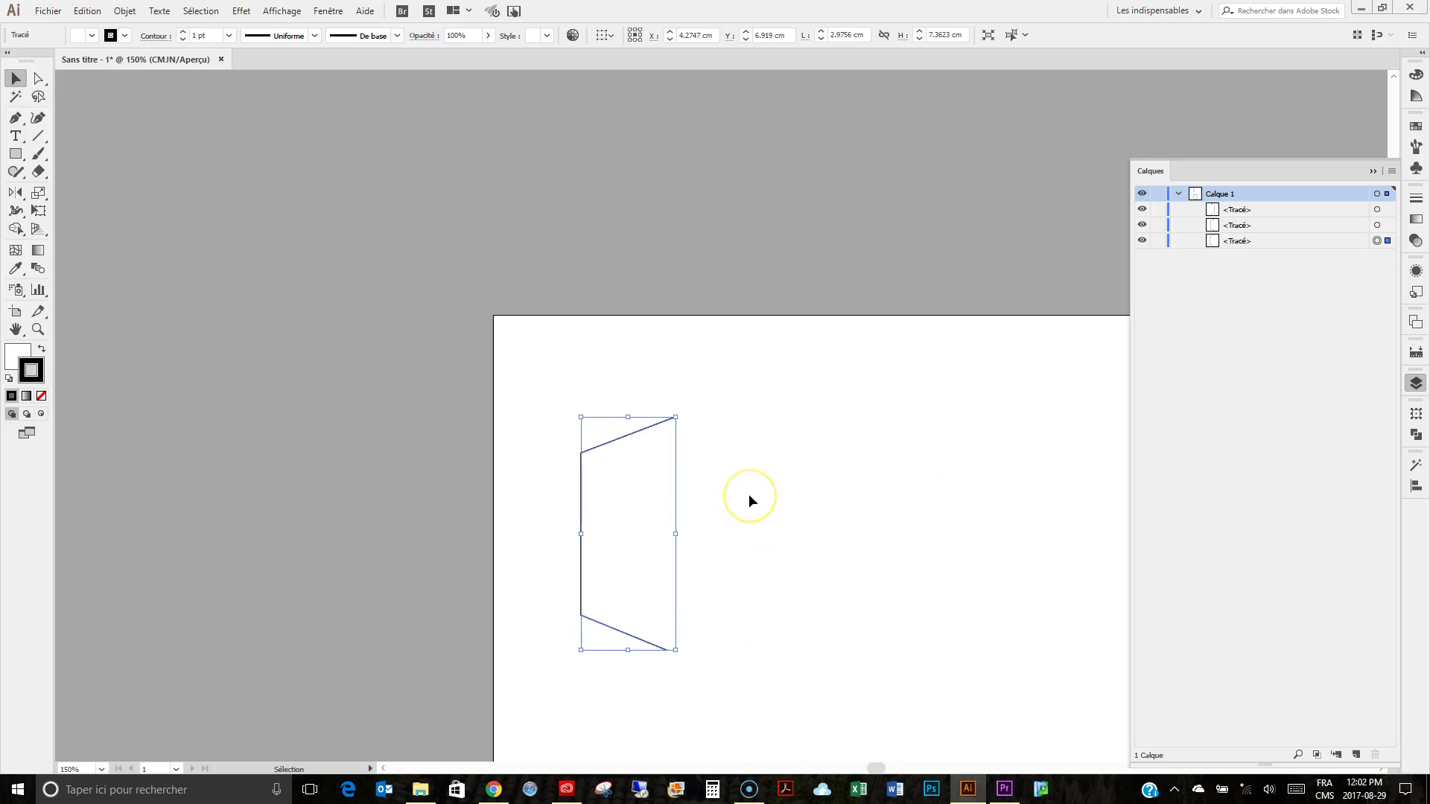
key("o")
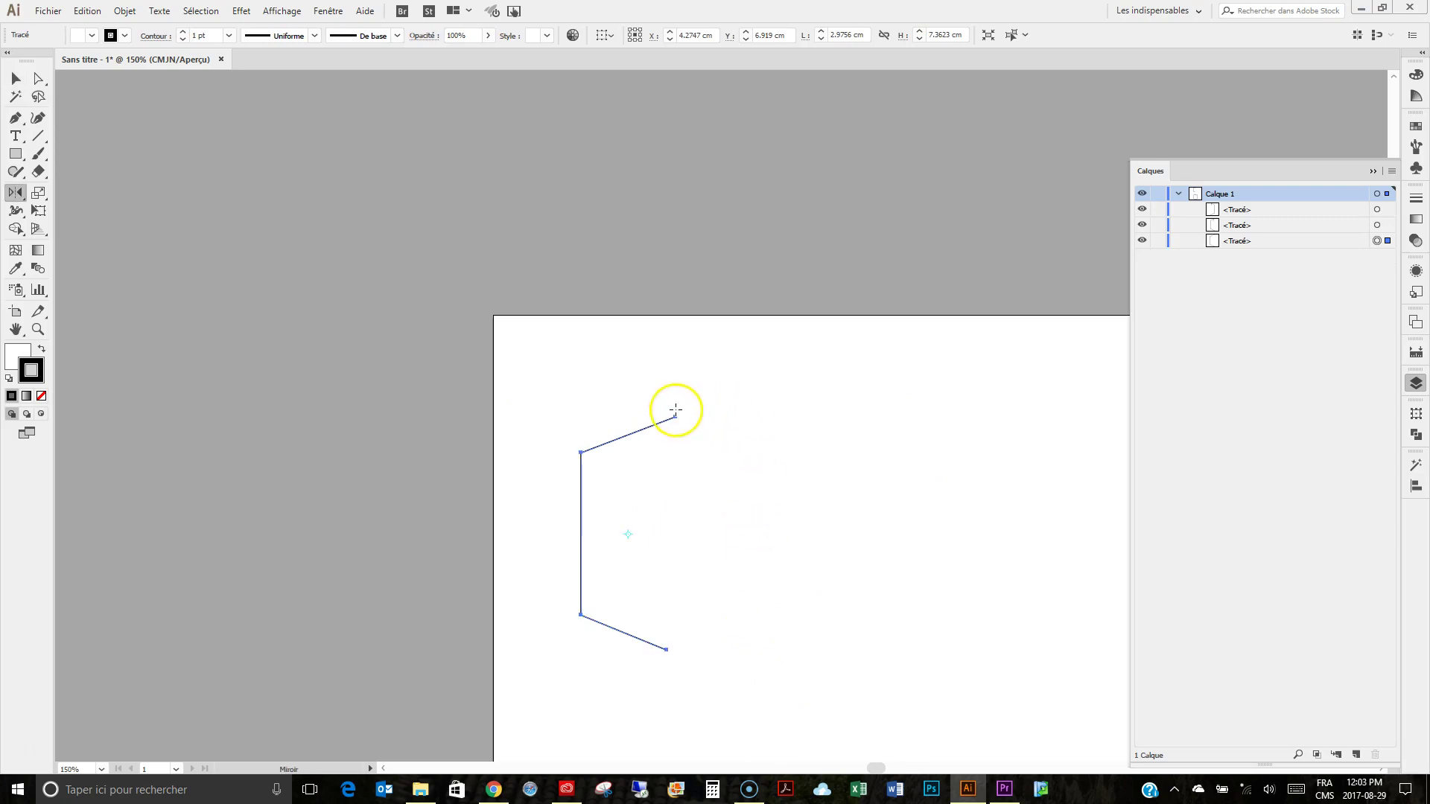
left_click(675, 417)
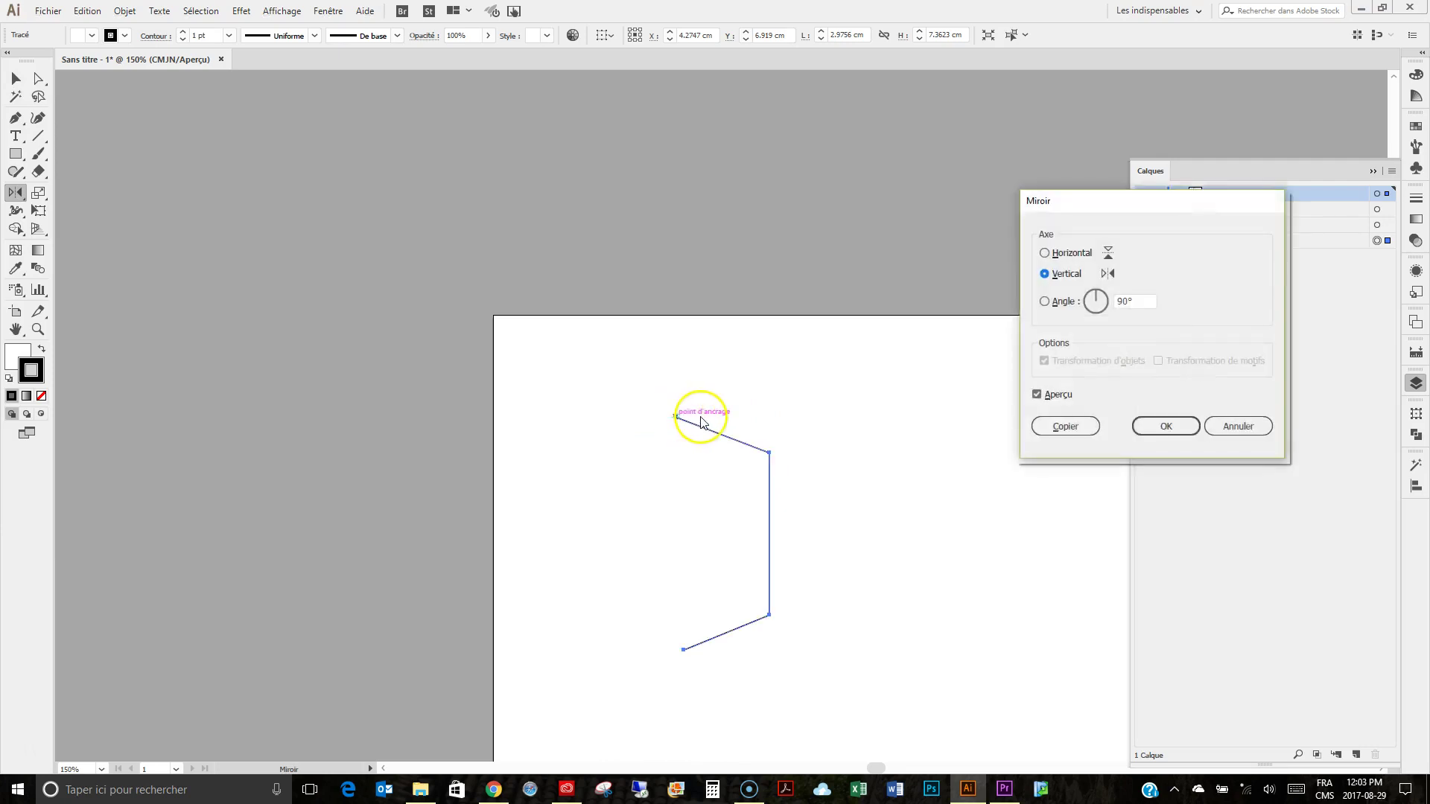
left_click(1065, 427)
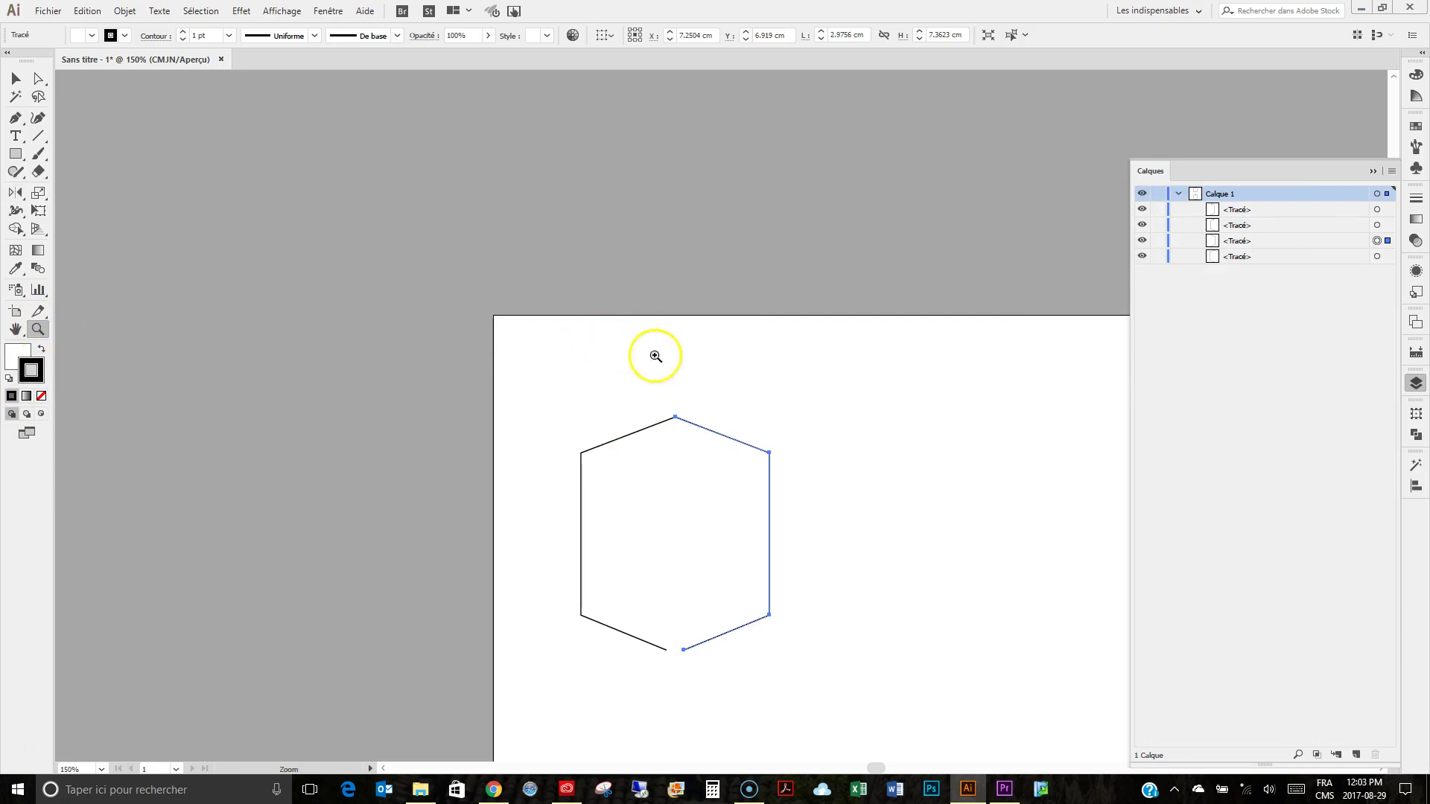
Zoom in on the top apex and select its anchor to check the gap
left_click_drag(642, 387, 724, 446)
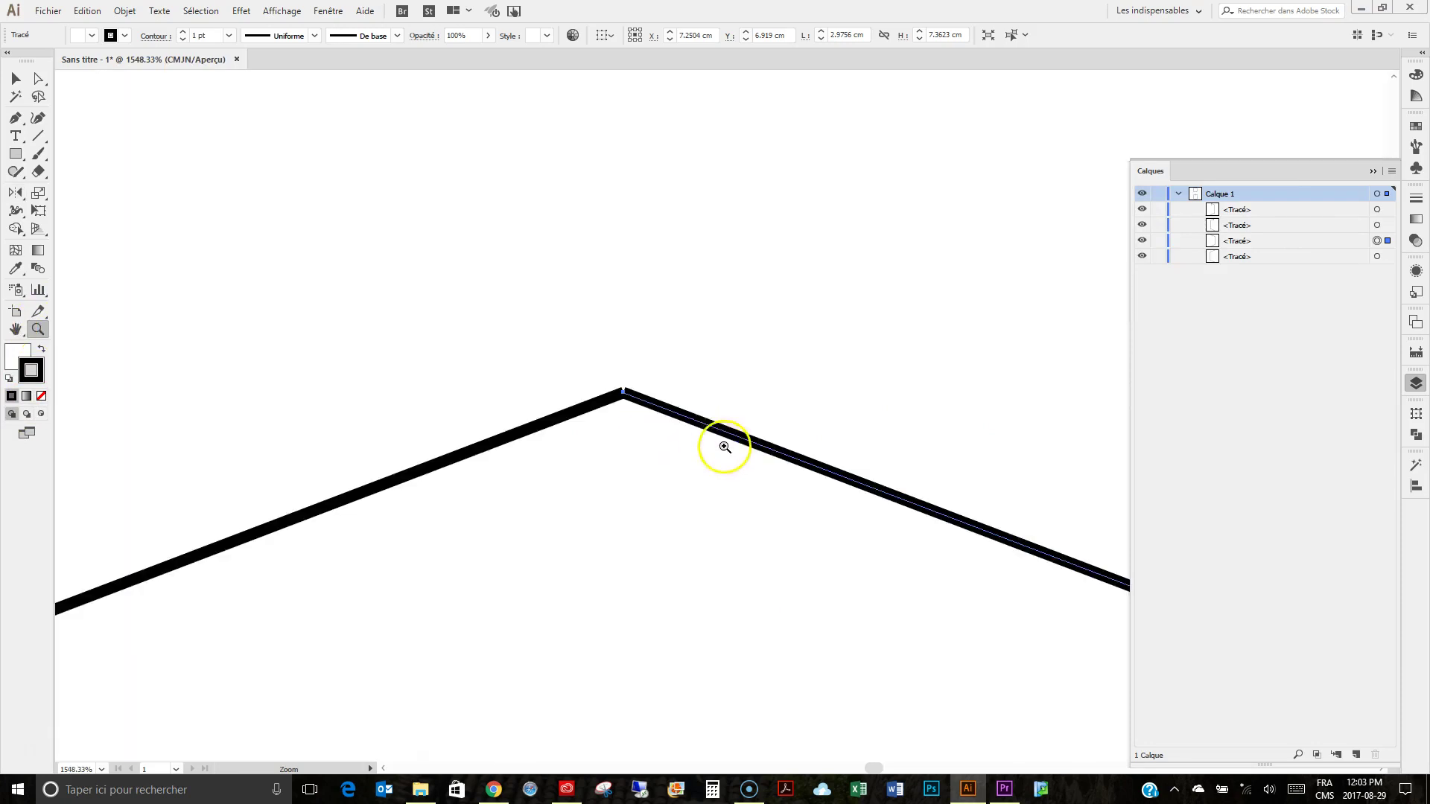
left_click(42, 80)
left_click(612, 399)
left_click(612, 398)
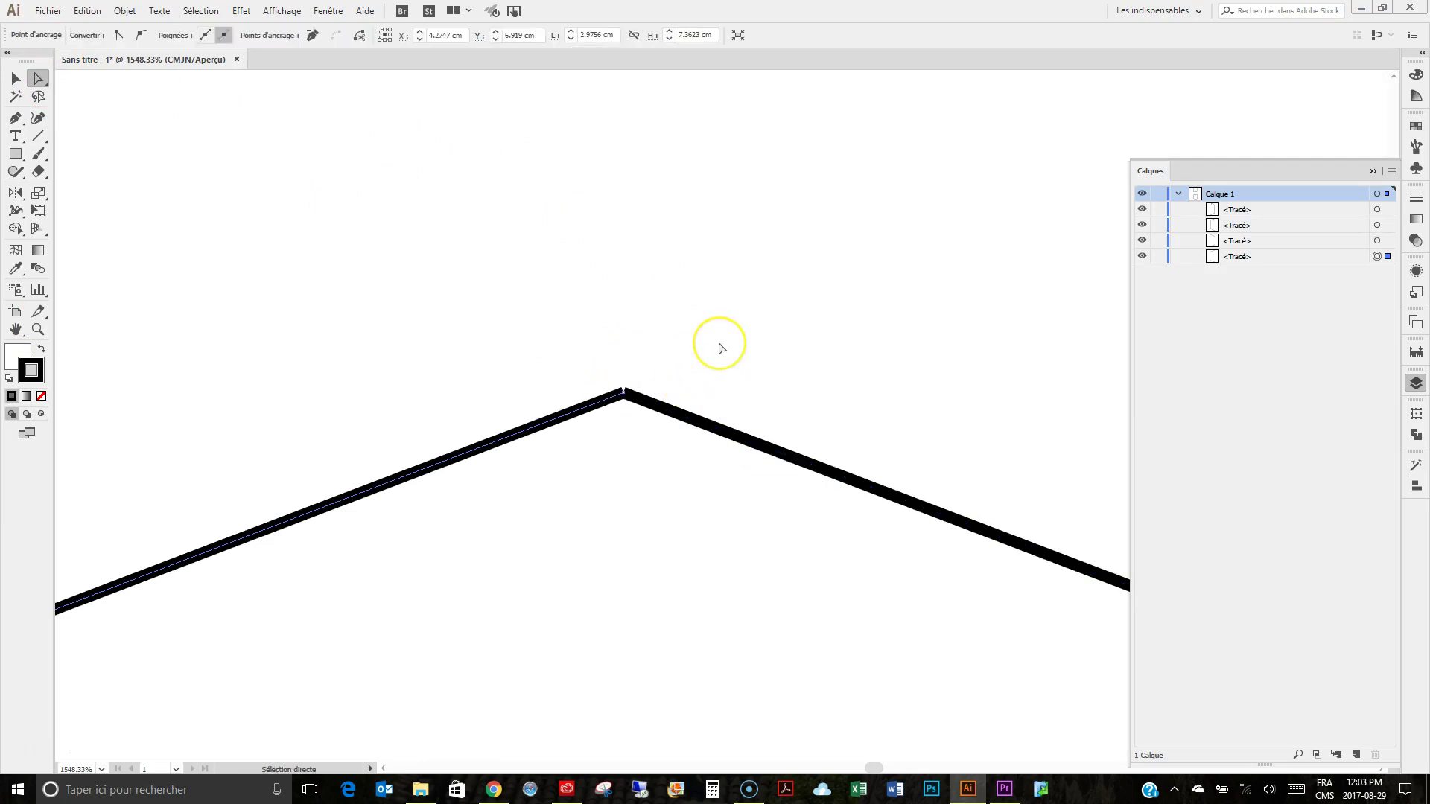
key("ctrl+minus")
key("ctrl+minus")
key("ctrl+minus")
key("ctrl+minus")
key("ctrl+minus")
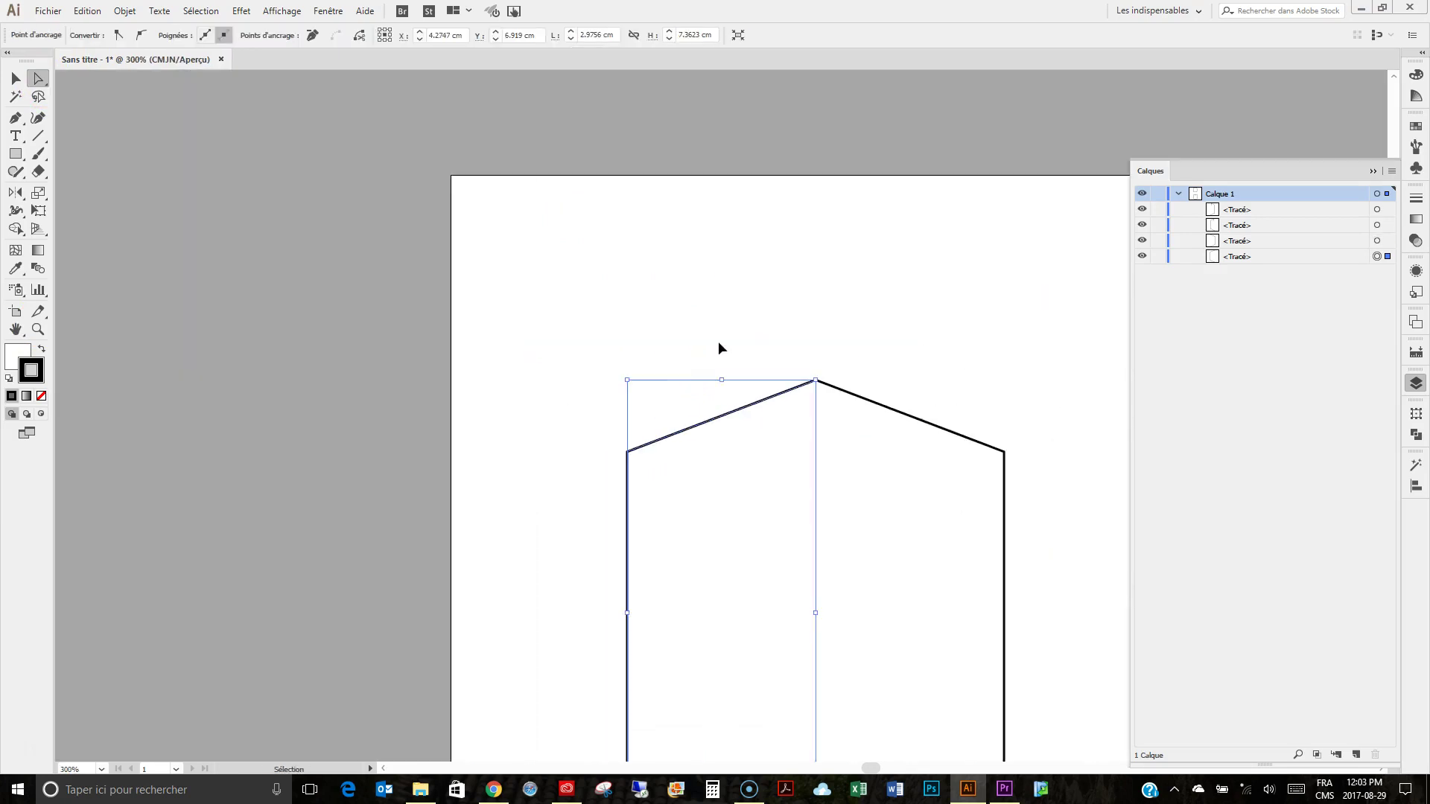
scroll(795, 434, "down", 1)
scroll(795, 434, "down", 2)
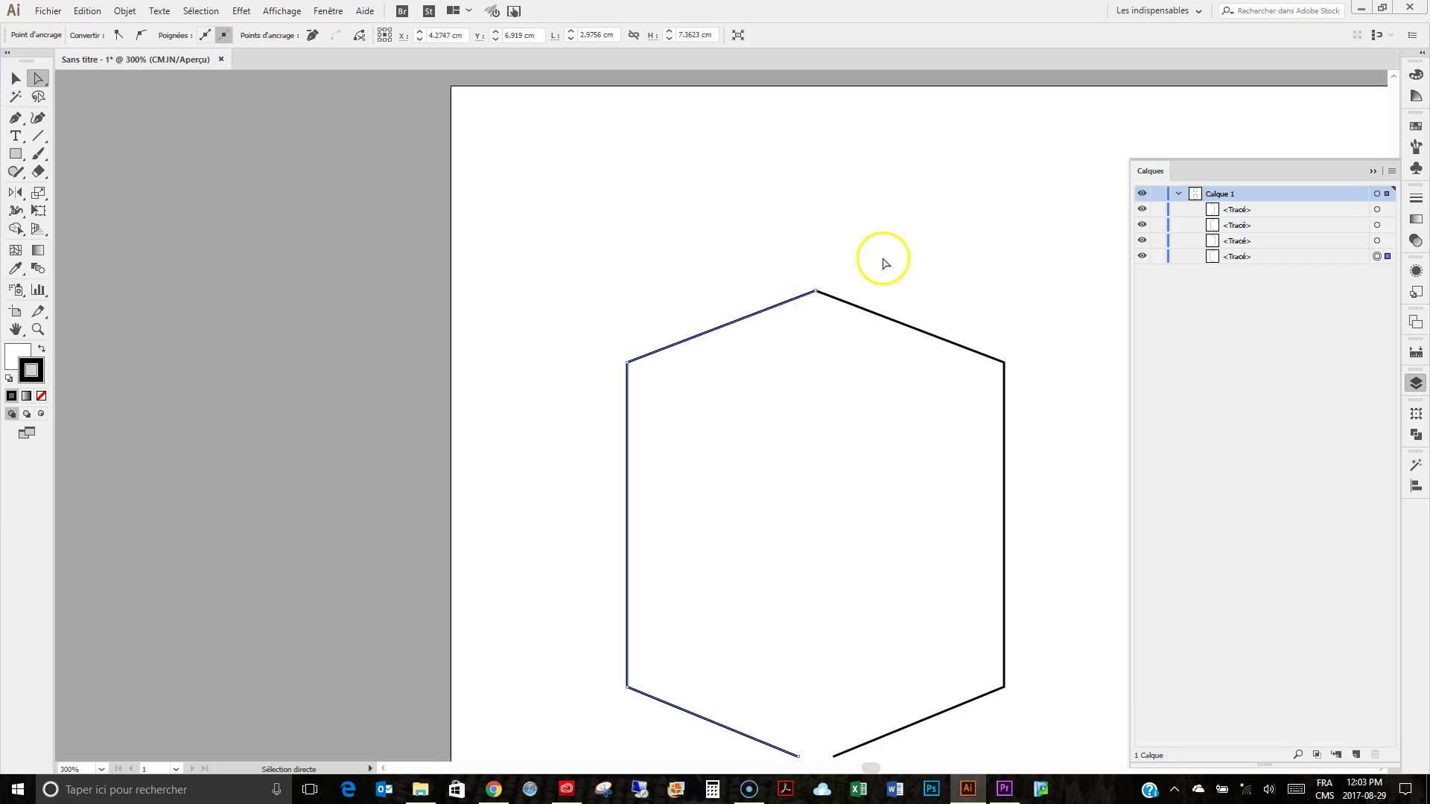
Nudge the mirrored right half left so it meets the apex
left_click(16, 78)
left_click_drag(862, 310, 858, 311)
left_click(875, 226)
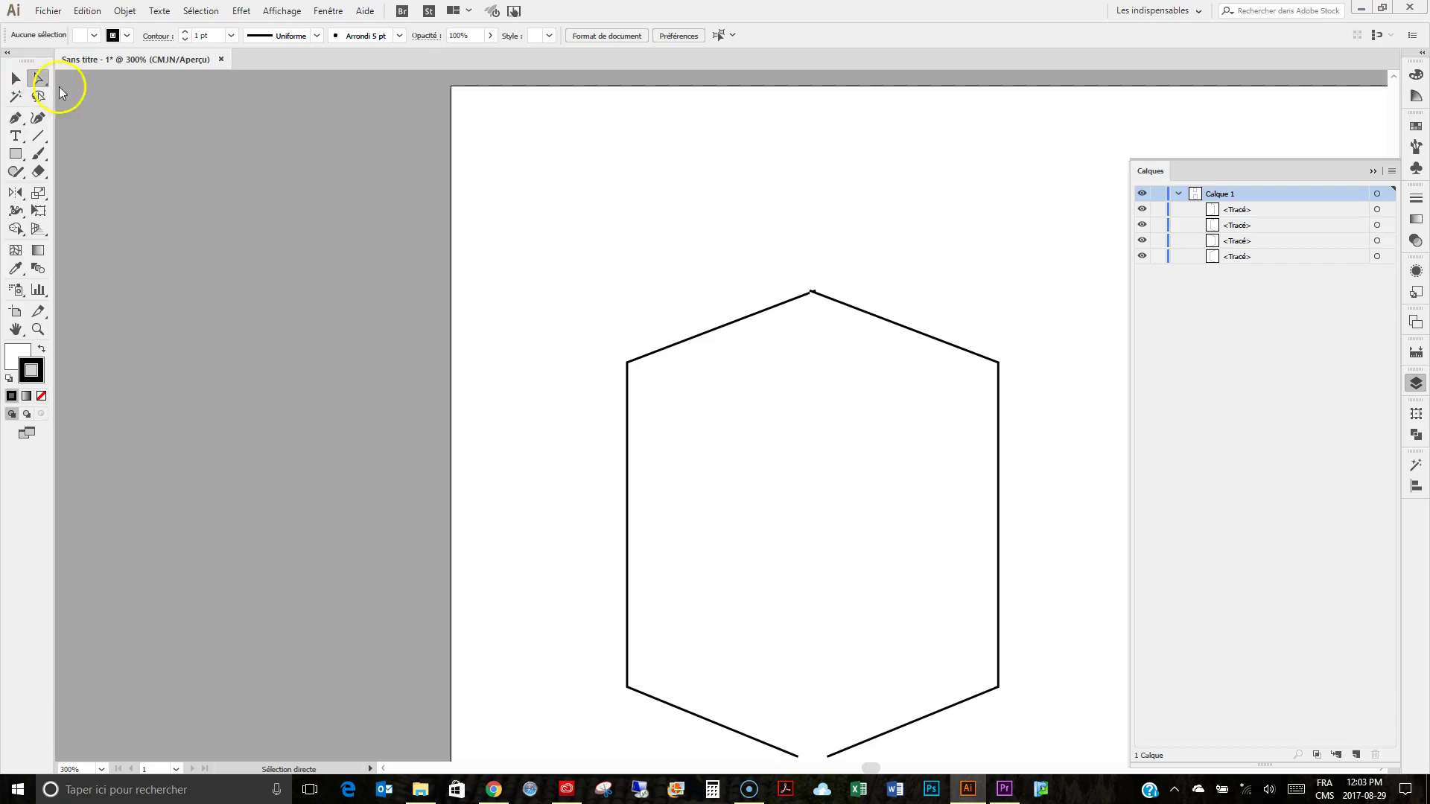
Average the two apex anchors and join the halves at the top
left_click_drag(766, 242, 881, 340)
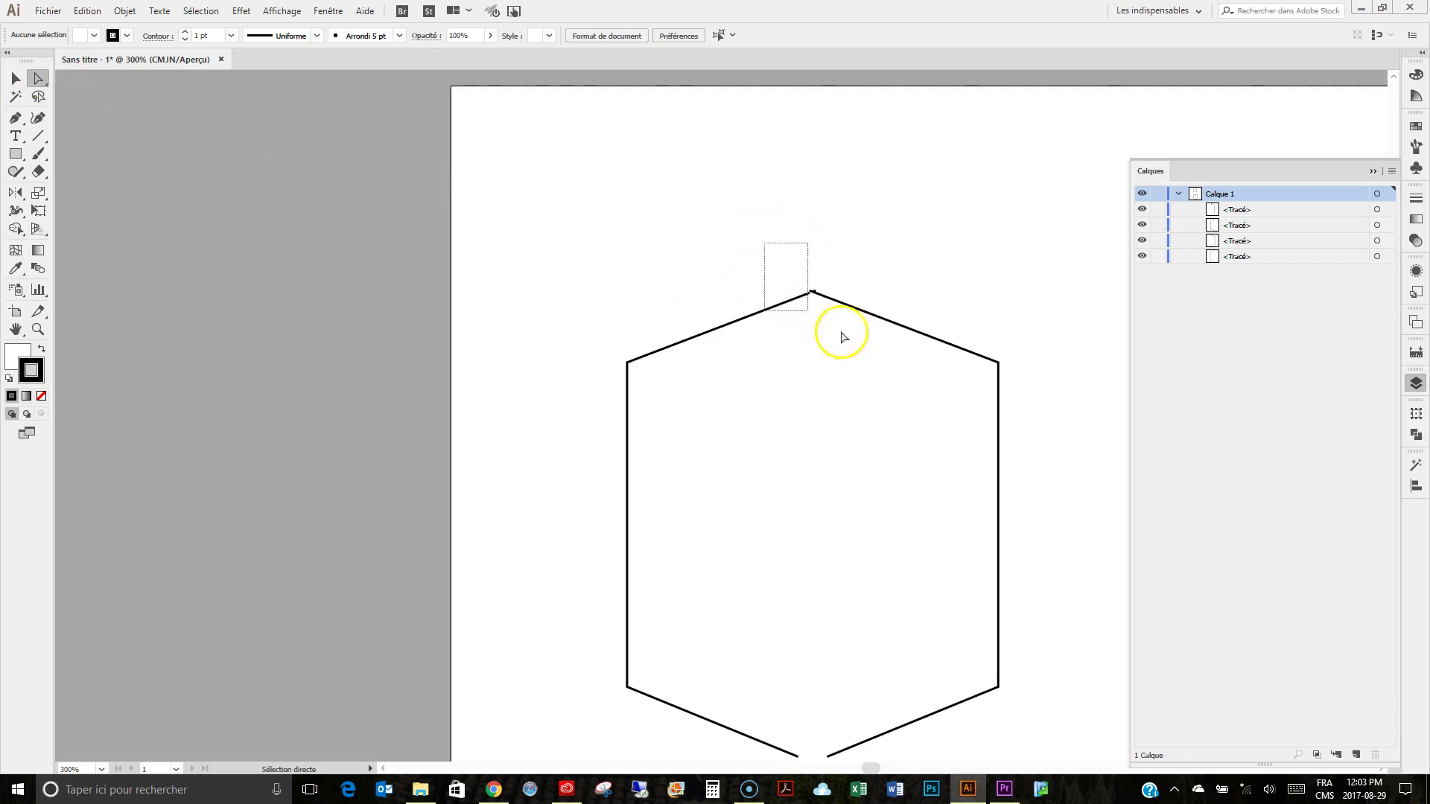
right_click(814, 296)
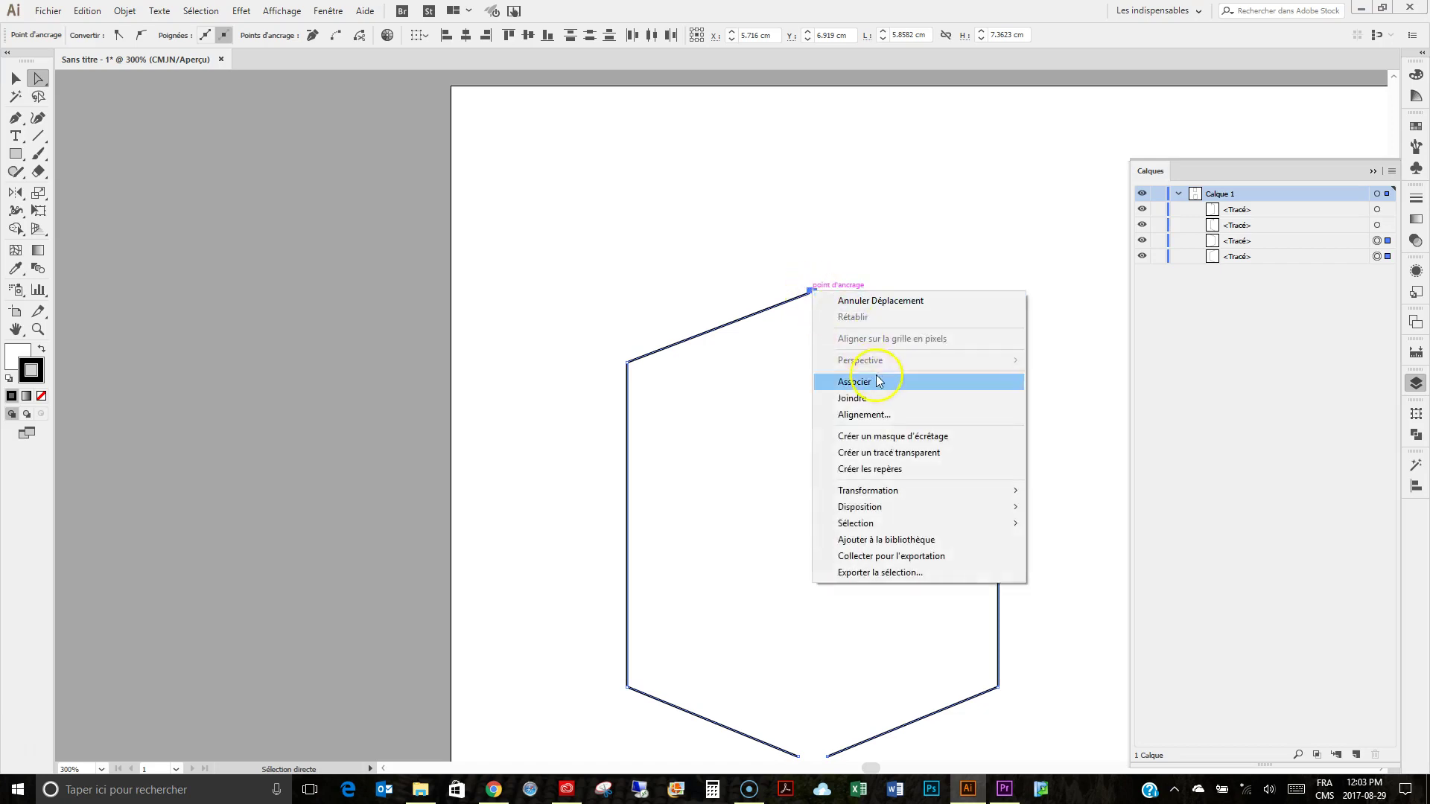
left_click(868, 411)
right_click(856, 322)
left_click(915, 429)
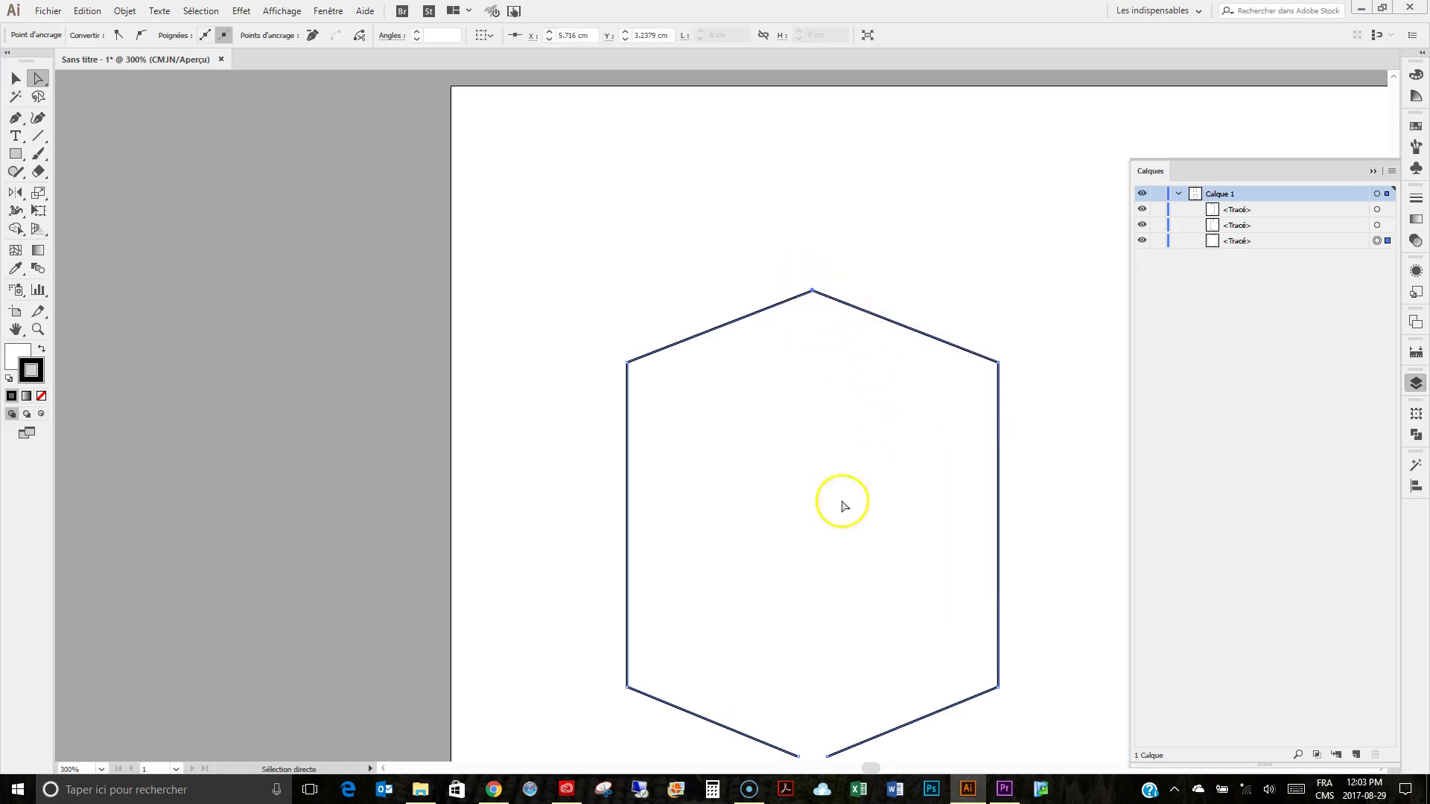
Average the two bottom anchors into one point and join them to close the hexagon
scroll(849, 694, "down", 3)
left_click_drag(783, 683, 870, 623)
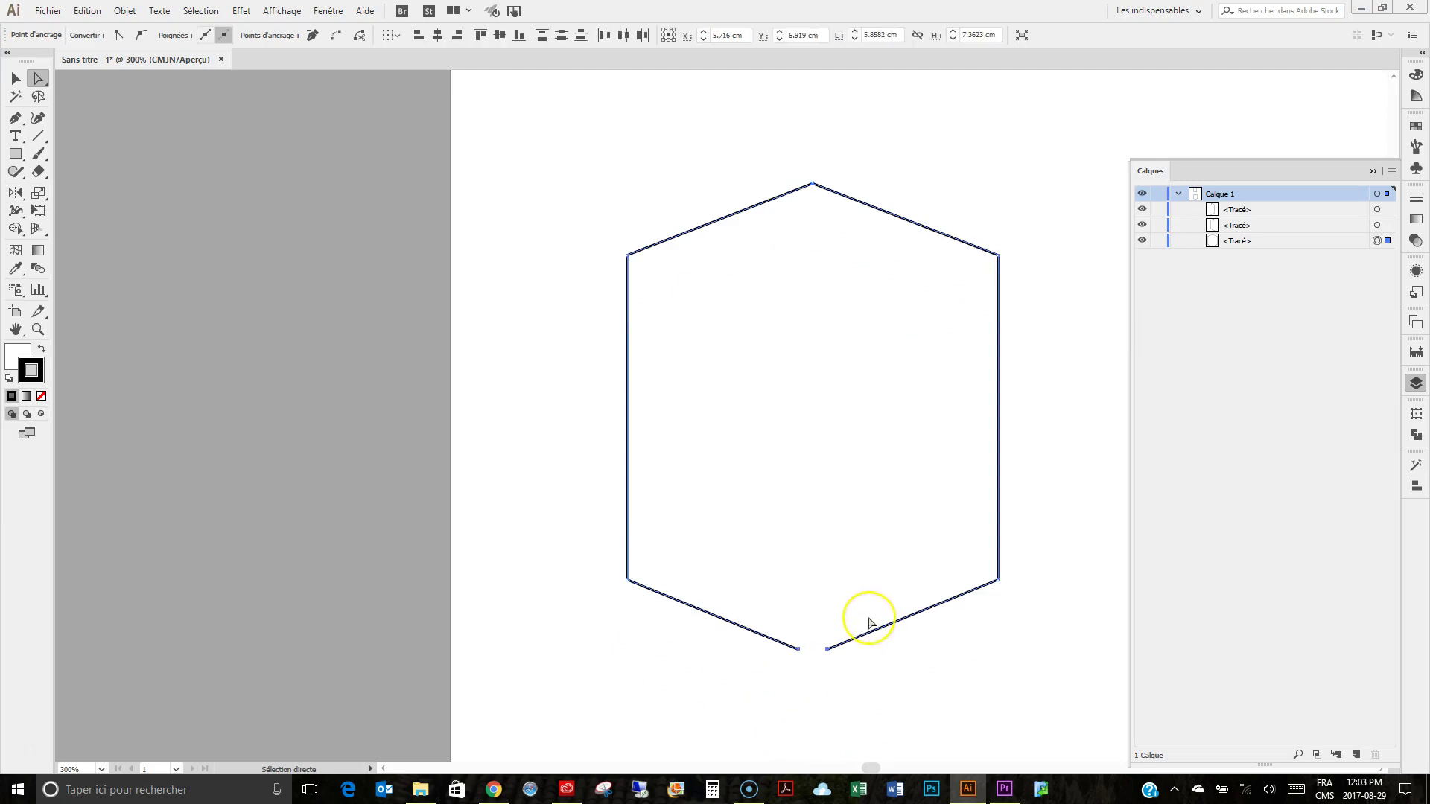
right_click(856, 620)
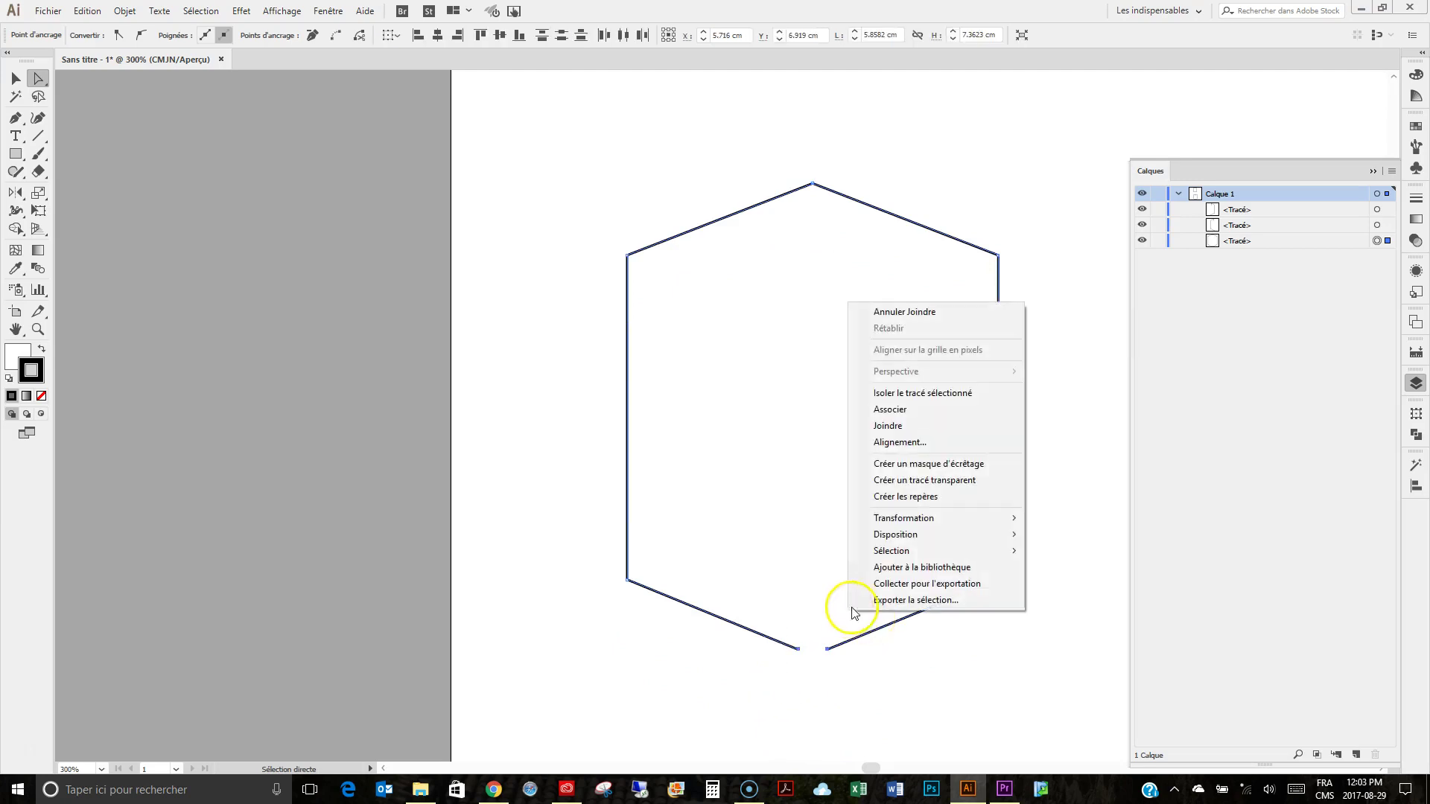
left_click(896, 440)
left_click(868, 395)
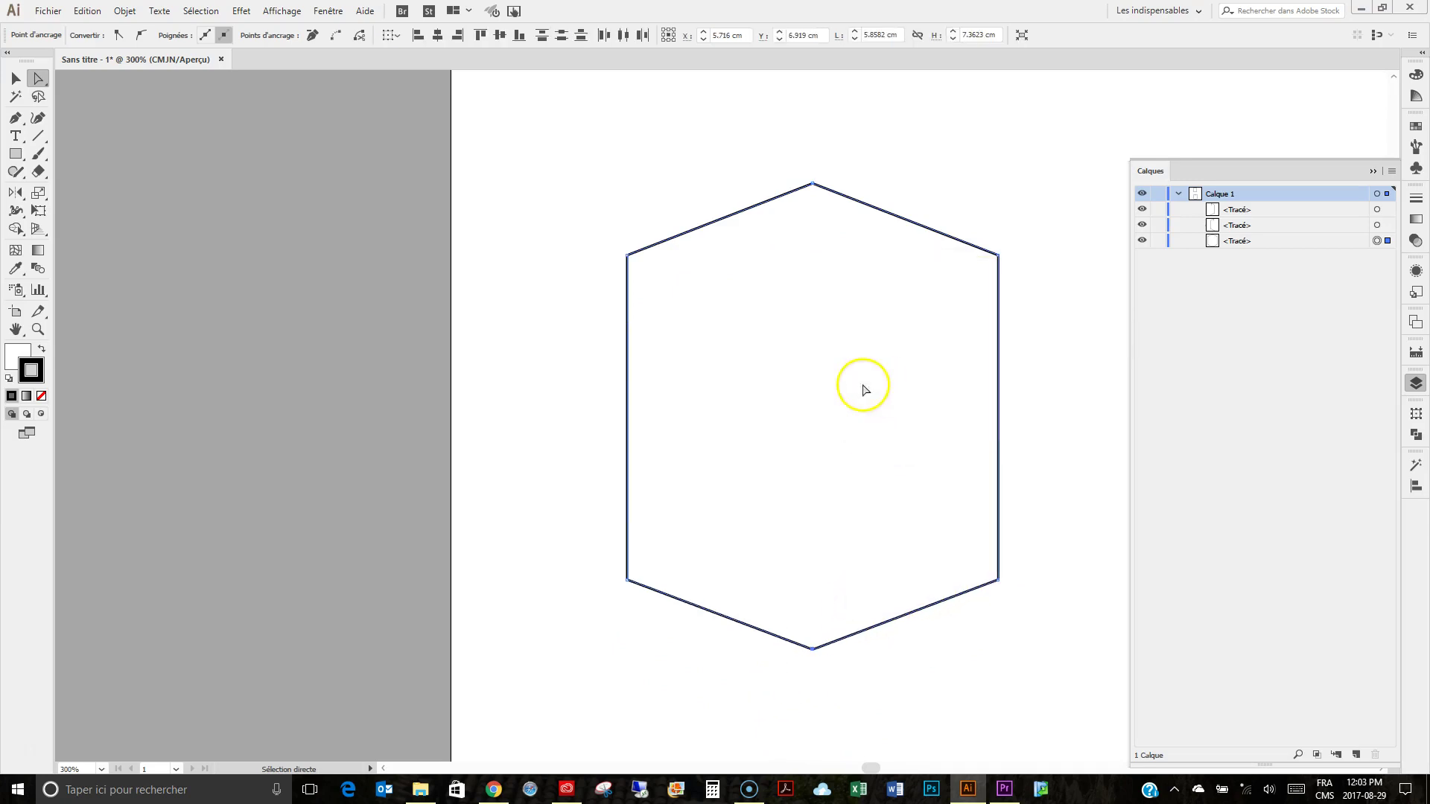
right_click(864, 388)
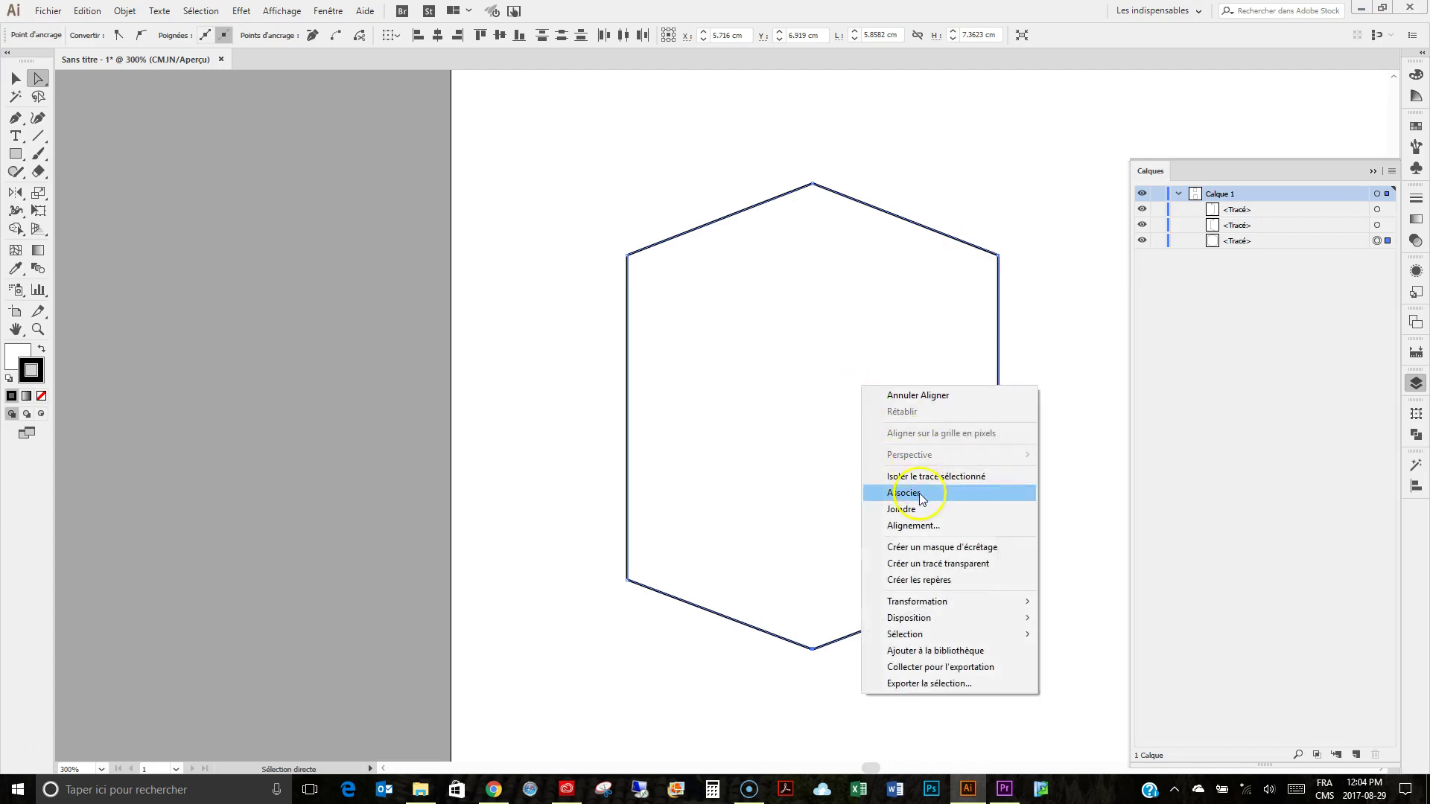
left_click(920, 516)
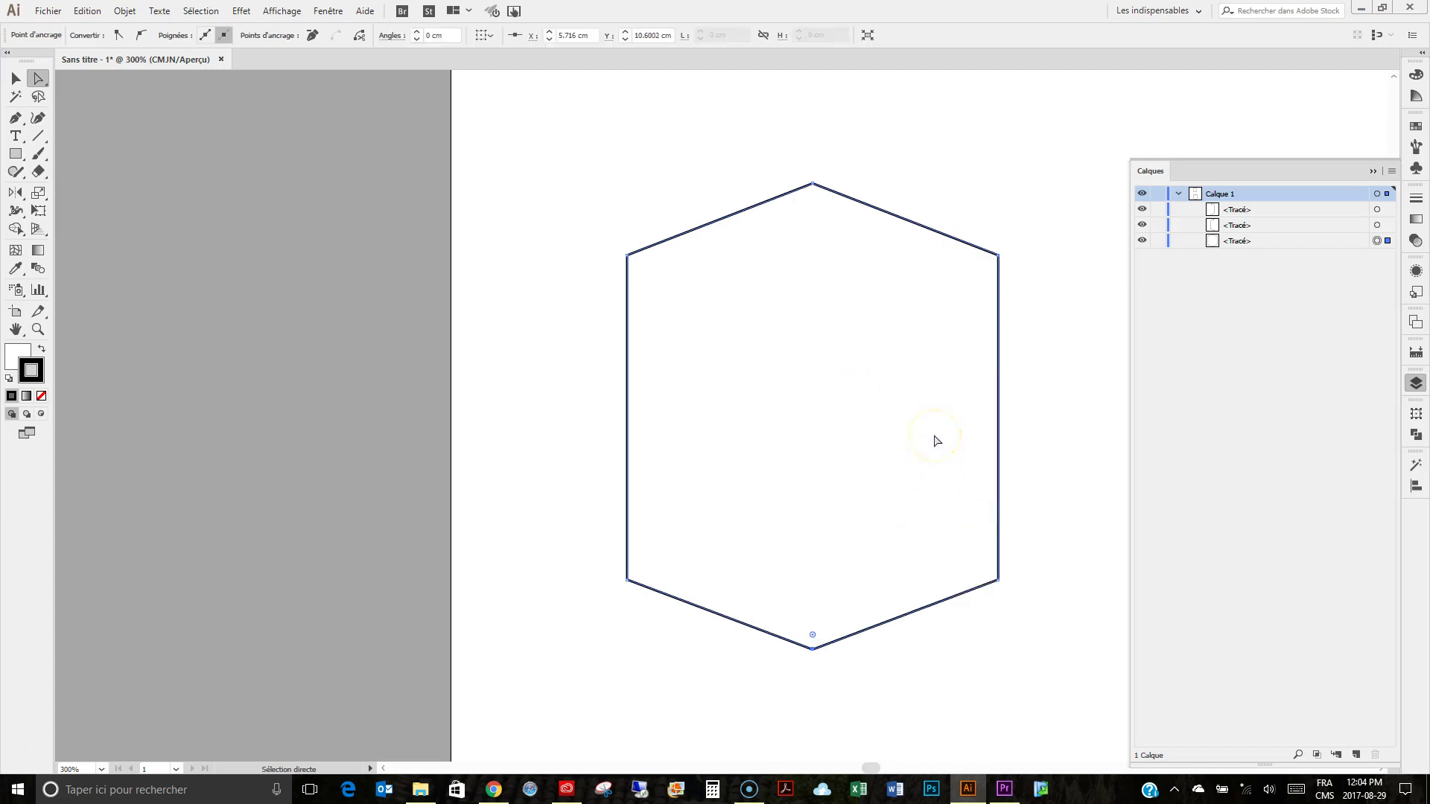